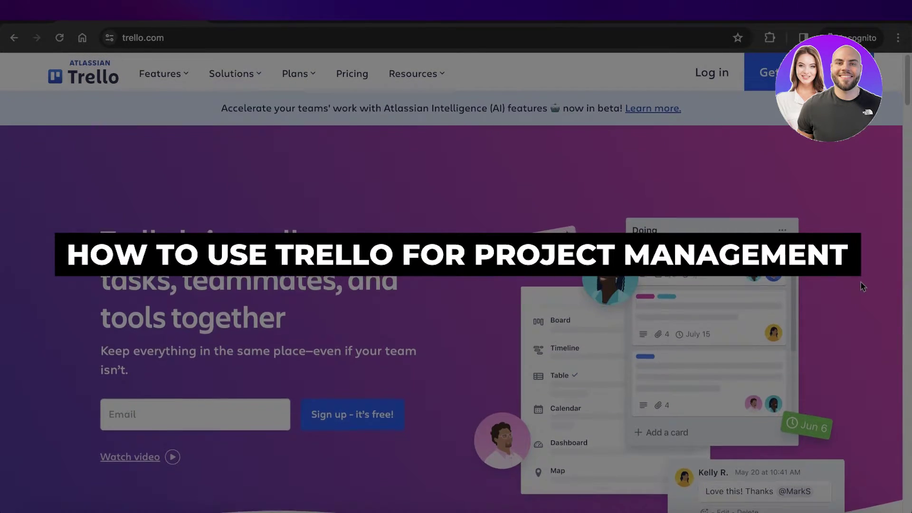
Step: Scroll up and down the public trello.com landing page to browse the product information
{"action": "scroll", "coordinate": [861, 282], "scroll_direction": "down", "scroll_amount": 5}
{"action": "scroll", "coordinate": [864, 317], "scroll_direction": "down", "scroll_amount": 5}
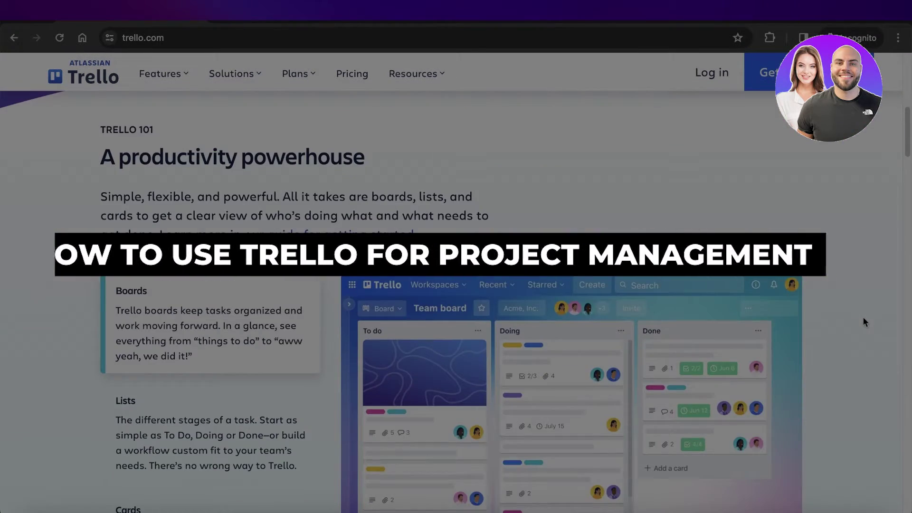
{"action": "scroll", "coordinate": [865, 318], "scroll_direction": "down", "scroll_amount": 7}
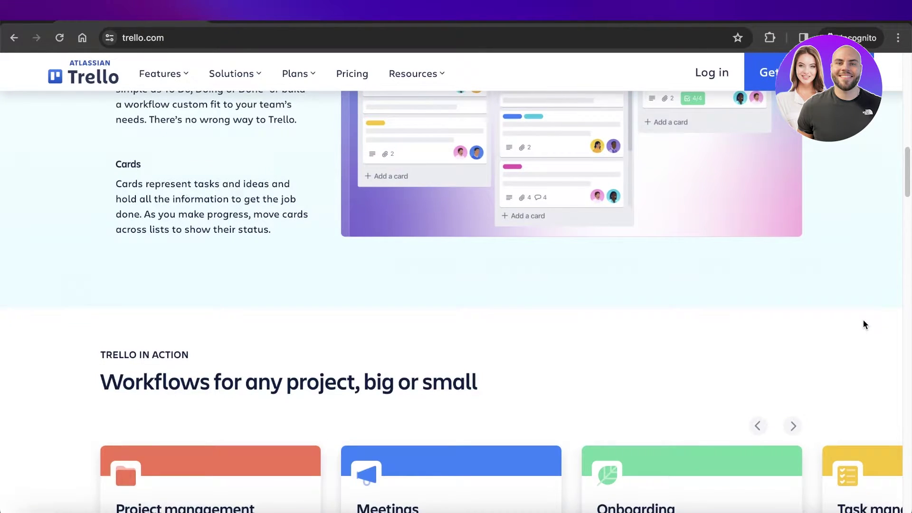
{"action": "scroll", "coordinate": [868, 326], "scroll_direction": "down", "scroll_amount": 10}
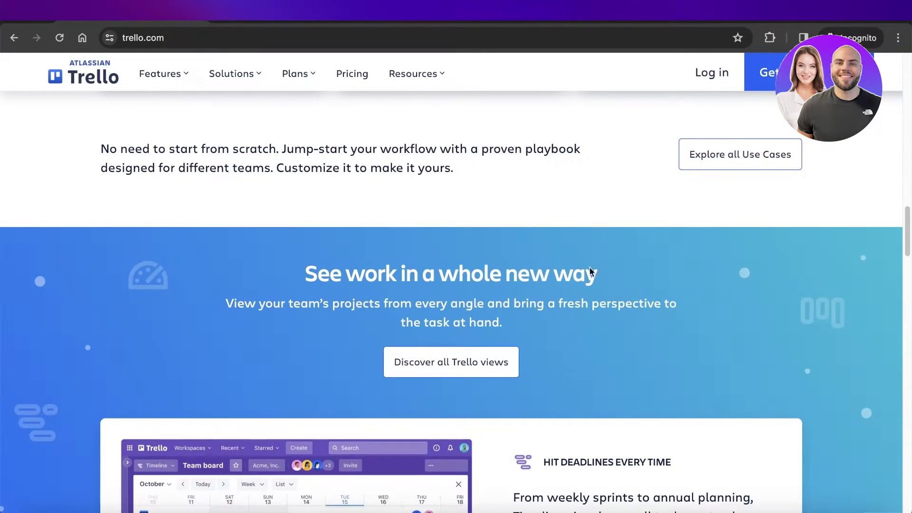
{"action": "scroll", "coordinate": [364, 219], "scroll_direction": "up", "scroll_amount": 15}
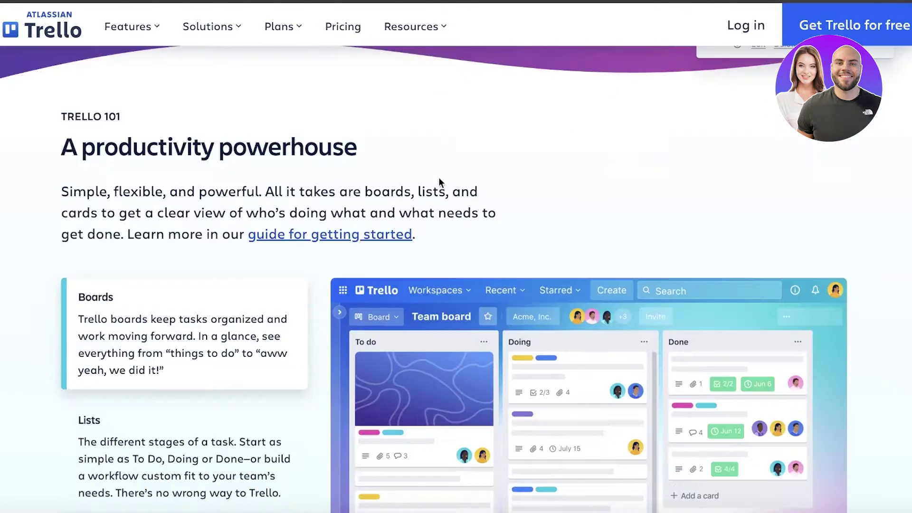
{"action": "scroll", "coordinate": [439, 181], "scroll_direction": "up", "scroll_amount": 4}
{"action": "scroll", "coordinate": [271, 305], "scroll_direction": "up", "scroll_amount": 6}
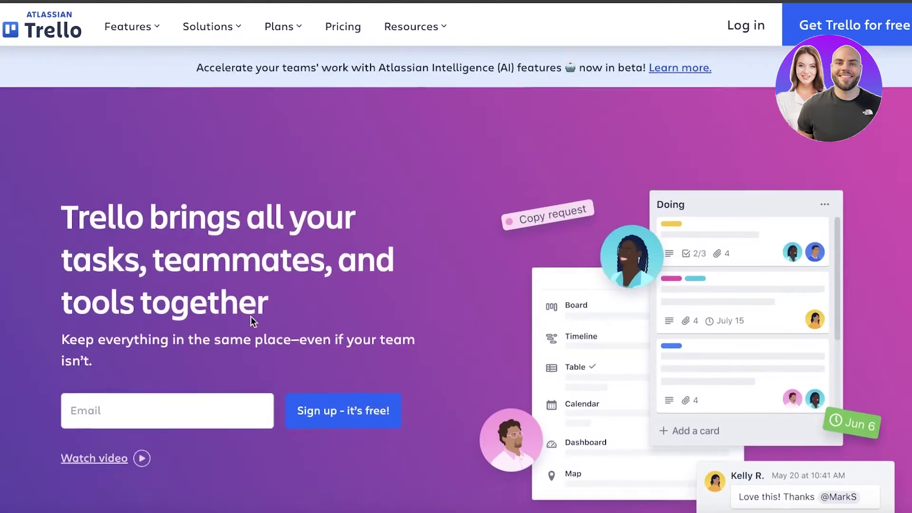
{"action": "scroll", "coordinate": [305, 244], "scroll_direction": "down", "scroll_amount": 1}
{"action": "scroll", "coordinate": [305, 244], "scroll_direction": "down", "scroll_amount": 13}
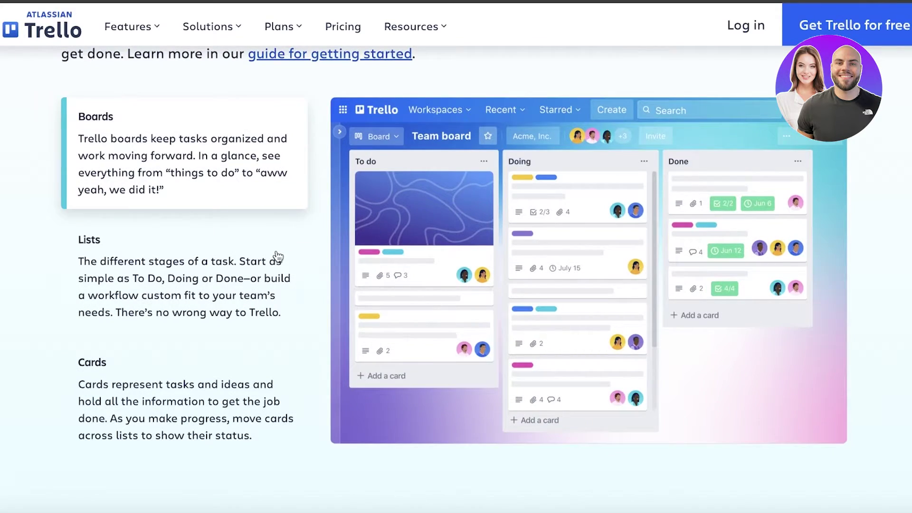
{"action": "scroll", "coordinate": [280, 256], "scroll_direction": "down", "scroll_amount": 10}
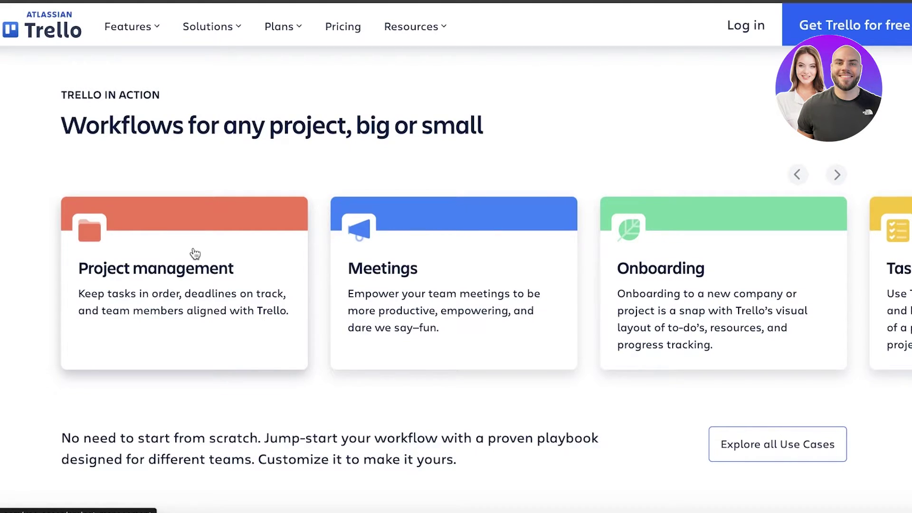
{"action": "scroll", "coordinate": [196, 266], "scroll_direction": "down", "scroll_amount": 15}
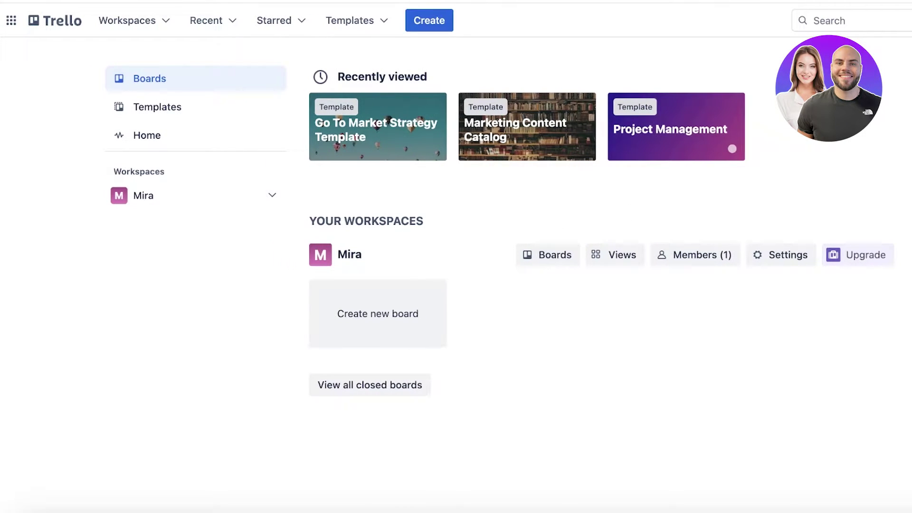
Step: Look through the Workspaces, app switcher and account menus, then bring up the Create menu
{"action": "left_click", "coordinate": [139, 34]}
{"action": "left_click", "coordinate": [15, 184]}
{"action": "left_click", "coordinate": [11, 22]}
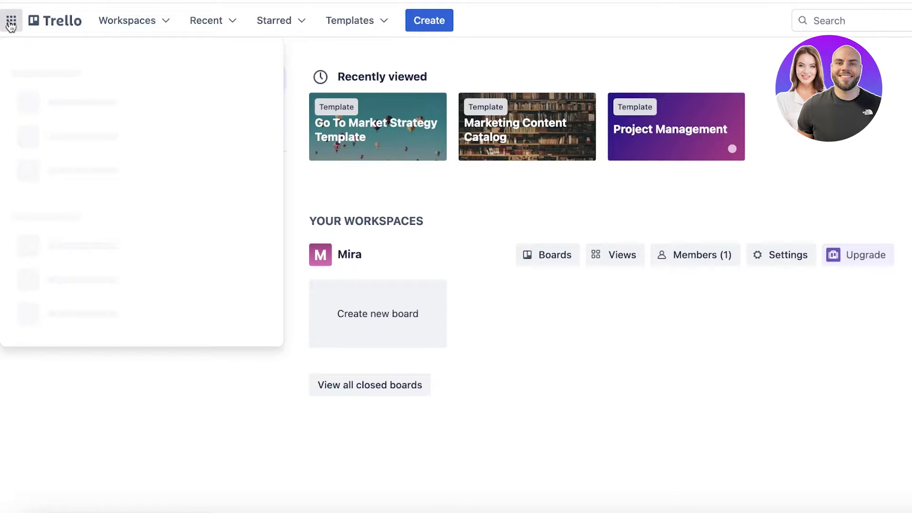
{"action": "left_click", "coordinate": [29, 30]}
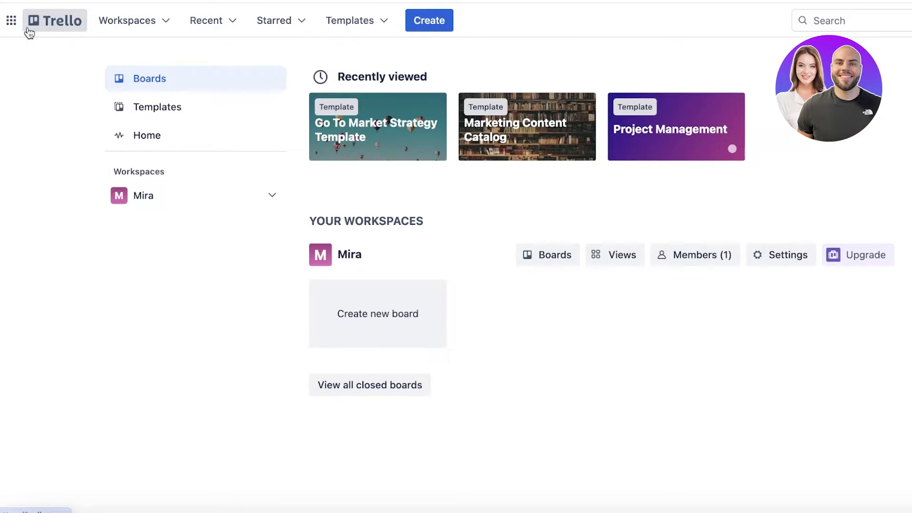
{"action": "left_click", "coordinate": [101, 30]}
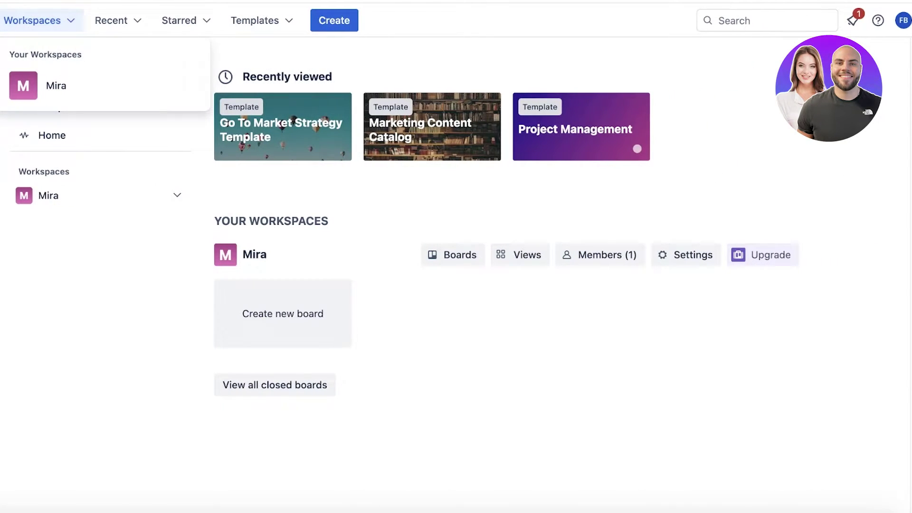
{"action": "left_click", "coordinate": [32, 20]}
{"action": "left_click", "coordinate": [904, 20]}
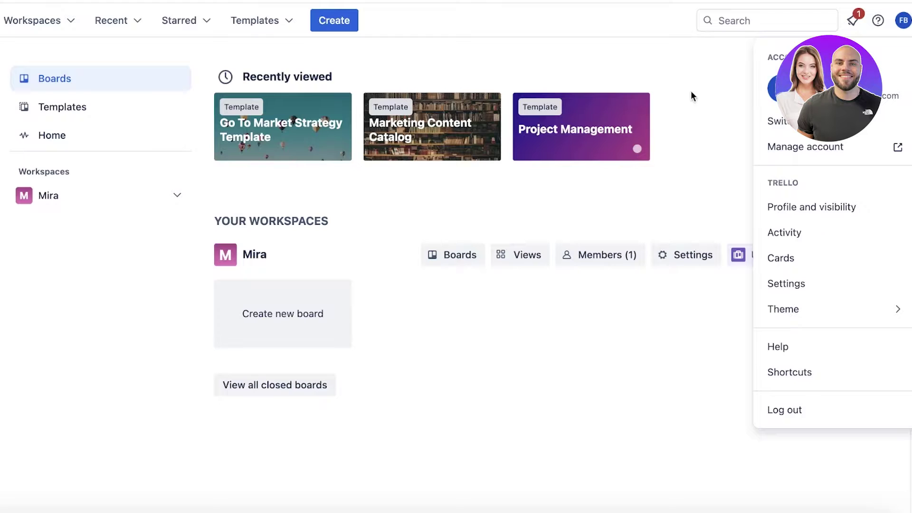
{"action": "left_click", "coordinate": [682, 79]}
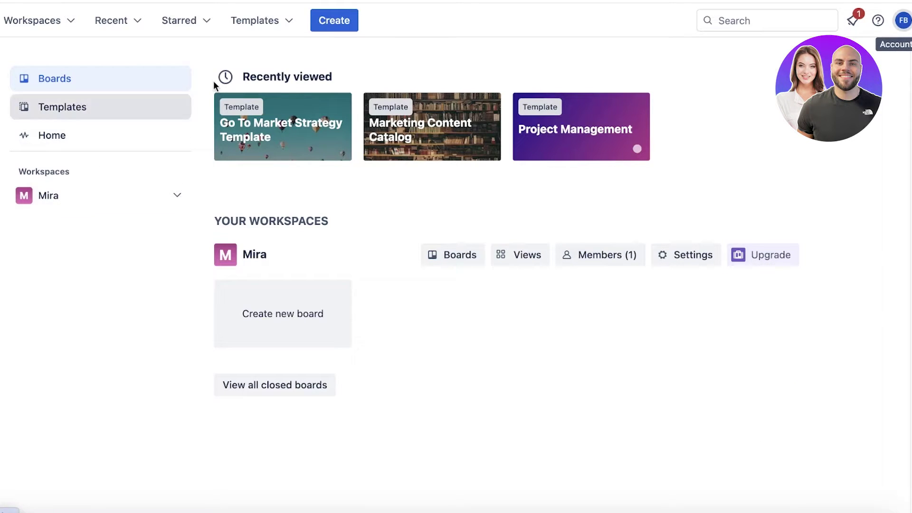
{"action": "left_click", "coordinate": [326, 28]}
Step: Create a Marketing-type workspace named 'Durden' and skip inviting team members
{"action": "left_click", "coordinate": [349, 161]}
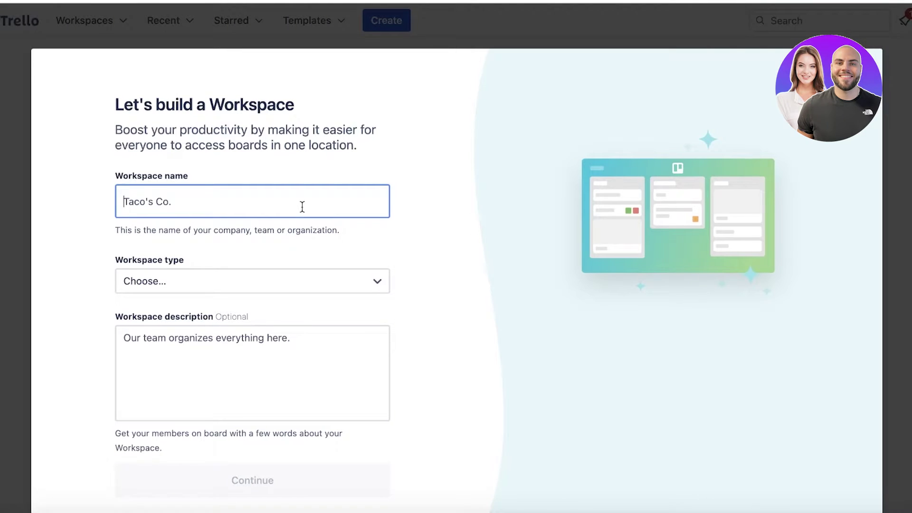
{"action": "type", "text": "Durden"}
{"action": "left_click", "coordinate": [136, 287]}
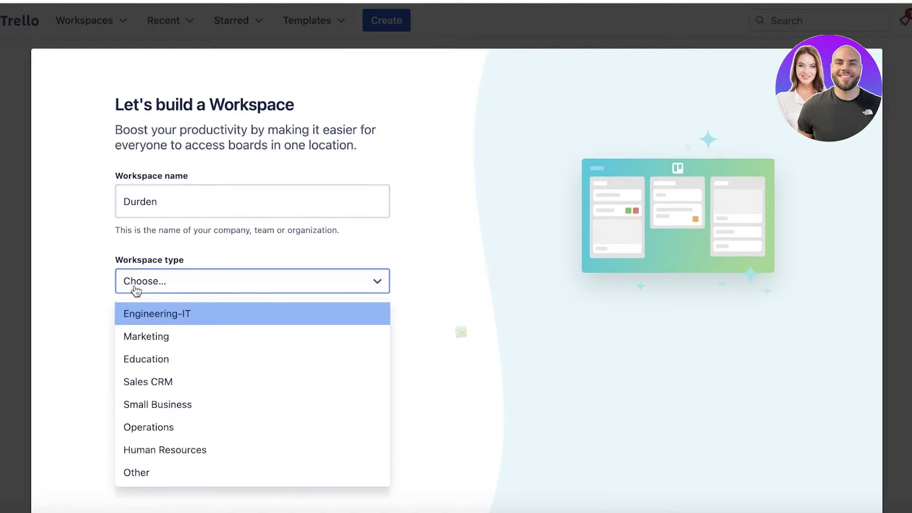
{"action": "left_click", "coordinate": [147, 335]}
{"action": "left_click", "coordinate": [173, 338]}
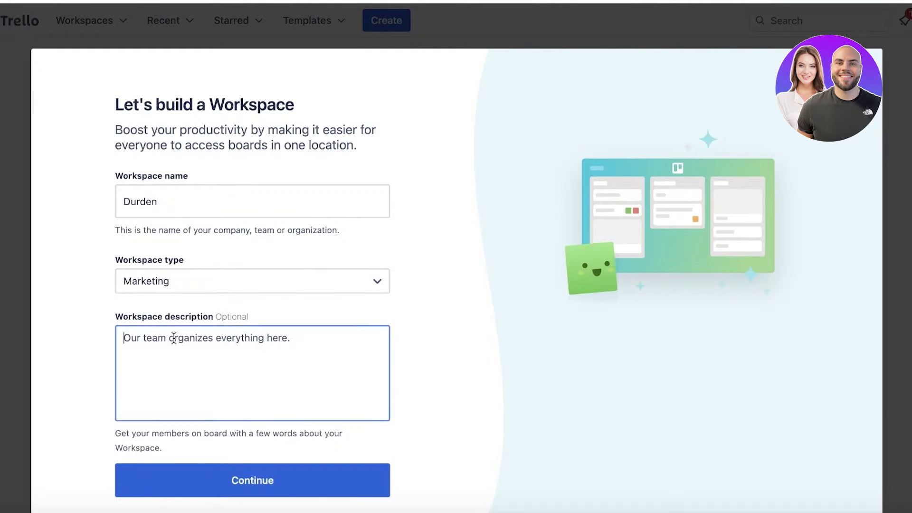
{"action": "scroll", "coordinate": [281, 389], "scroll_direction": "down", "scroll_amount": 1}
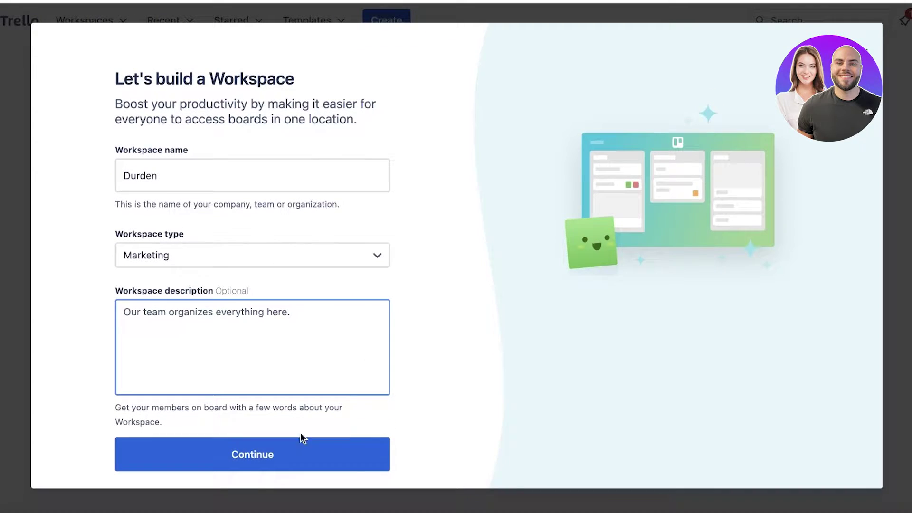
{"action": "left_click", "coordinate": [283, 455]}
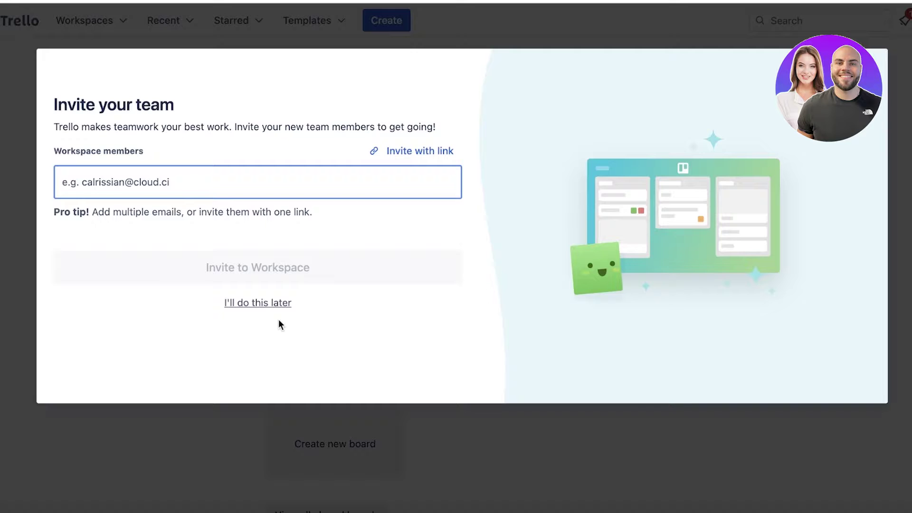
{"action": "left_click", "coordinate": [259, 307]}
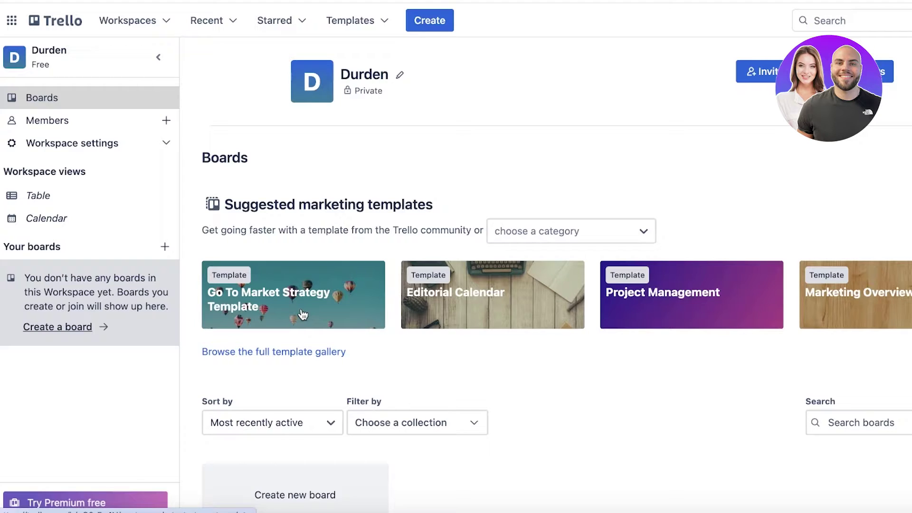
{"action": "left_click", "coordinate": [39, 99]}
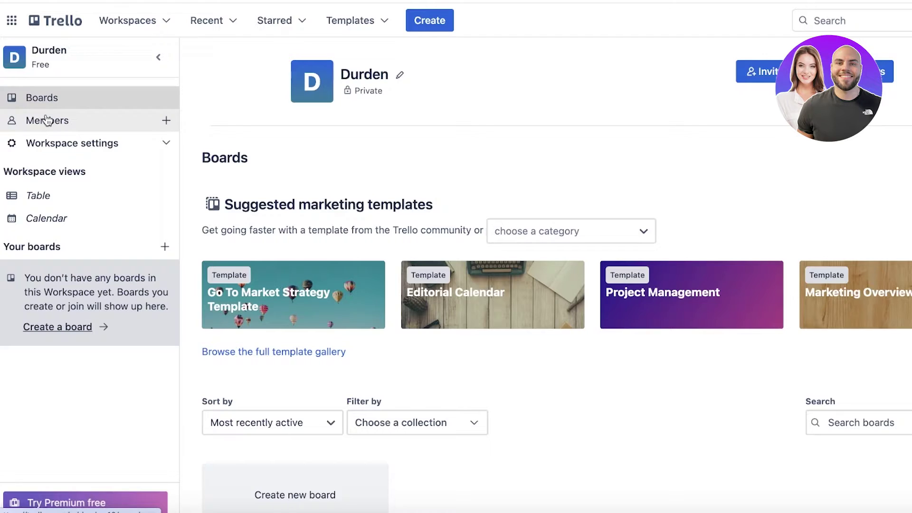
{"action": "left_click", "coordinate": [56, 139]}
{"action": "left_click", "coordinate": [43, 199]}
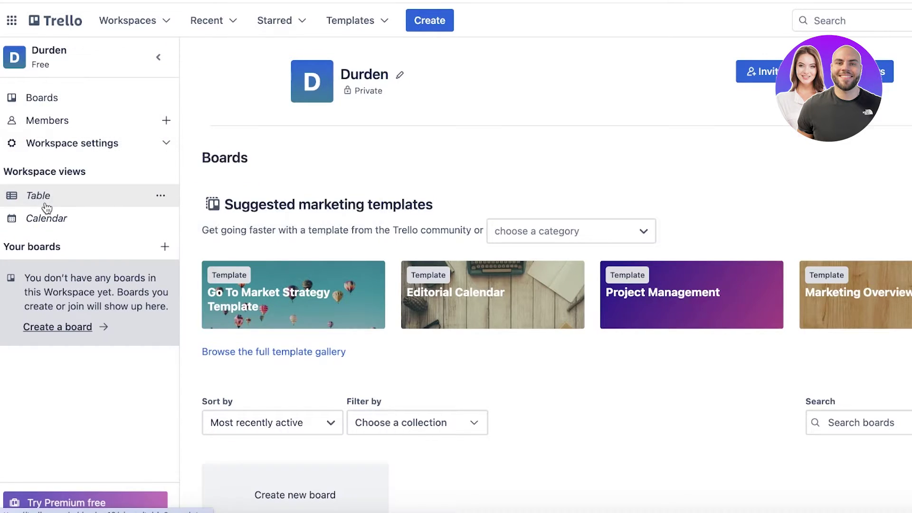
{"action": "left_click", "coordinate": [55, 221]}
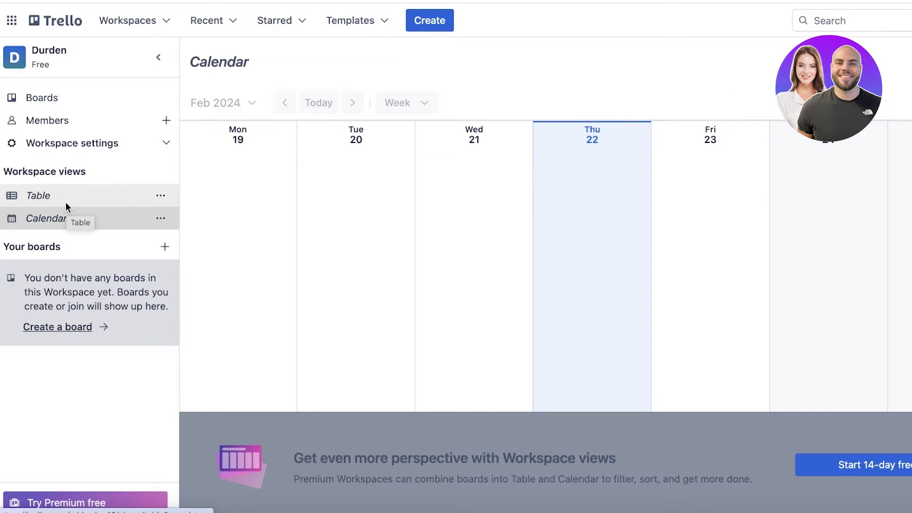
{"action": "left_click", "coordinate": [67, 99]}
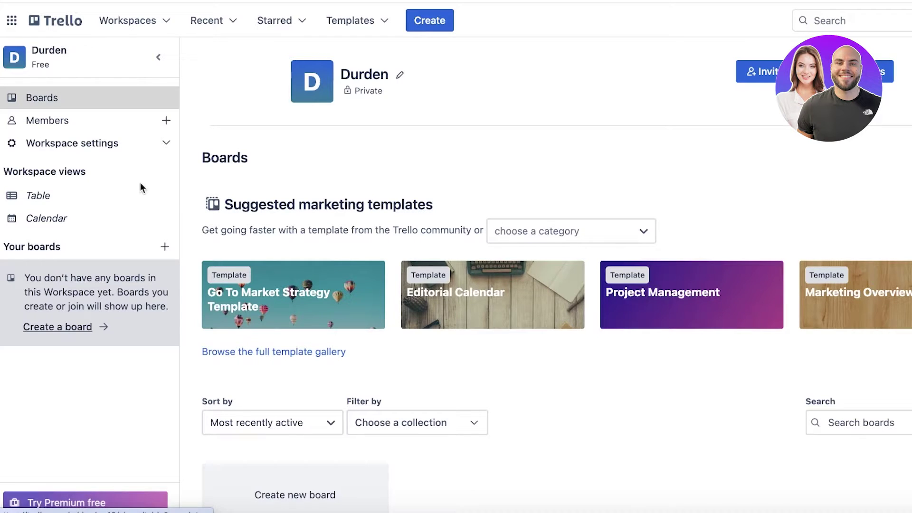
{"action": "scroll", "coordinate": [546, 170], "scroll_direction": "down", "scroll_amount": 2}
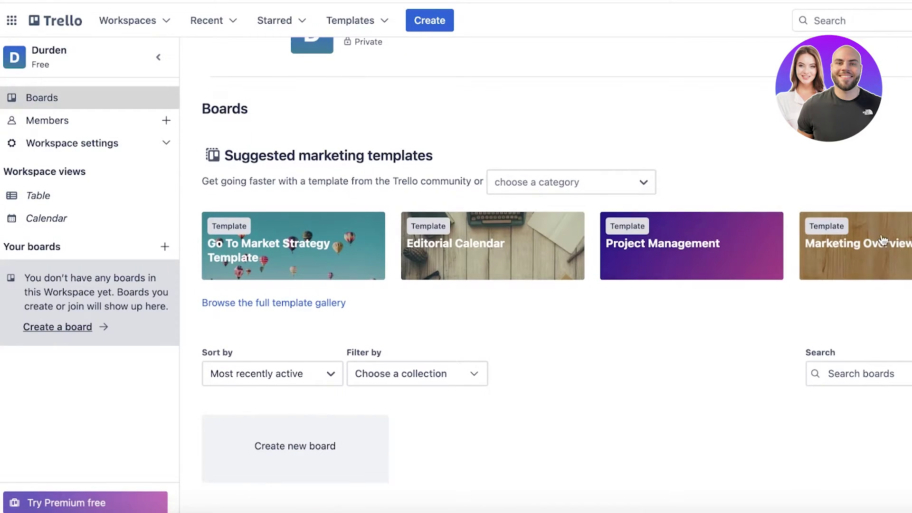
Step: Browse the full template gallery, then return to the Durden workspace's Boards section
{"action": "left_click", "coordinate": [241, 304]}
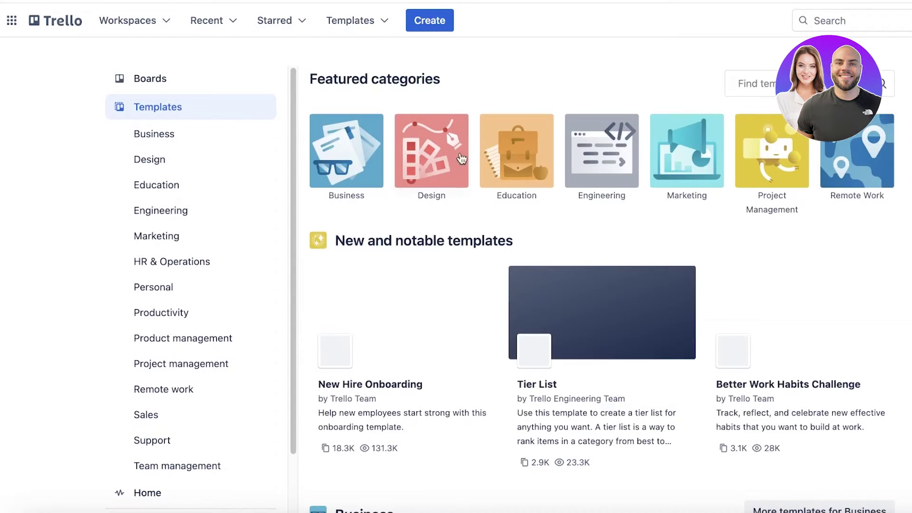
{"action": "scroll", "coordinate": [447, 190], "scroll_direction": "down", "scroll_amount": 20}
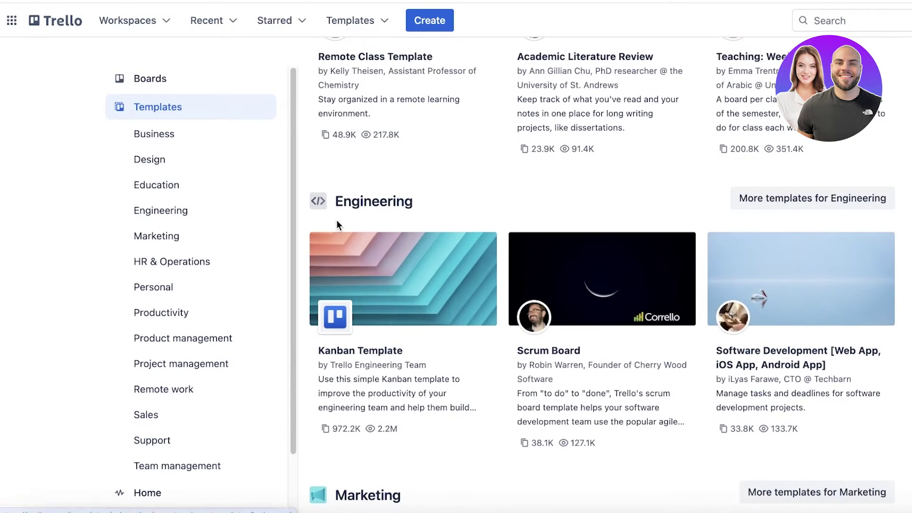
{"action": "scroll", "coordinate": [451, 229], "scroll_direction": "down", "scroll_amount": 3}
{"action": "scroll", "coordinate": [602, 276], "scroll_direction": "up", "scroll_amount": 18}
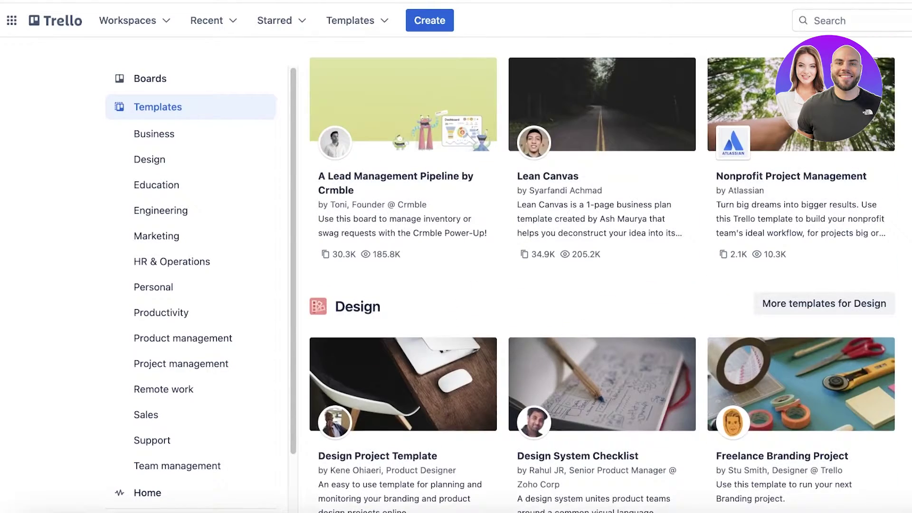
{"action": "scroll", "coordinate": [602, 285], "scroll_direction": "up", "scroll_amount": 3}
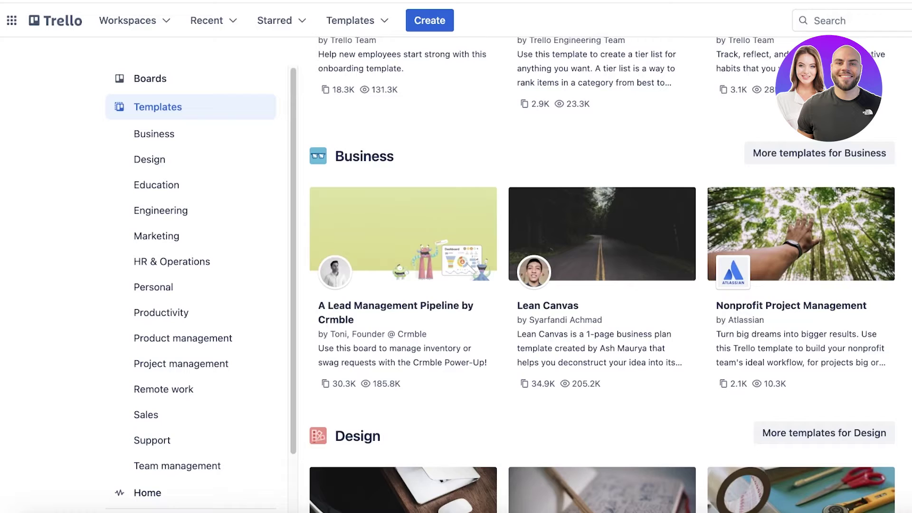
{"action": "scroll", "coordinate": [463, 181], "scroll_direction": "up", "scroll_amount": 8}
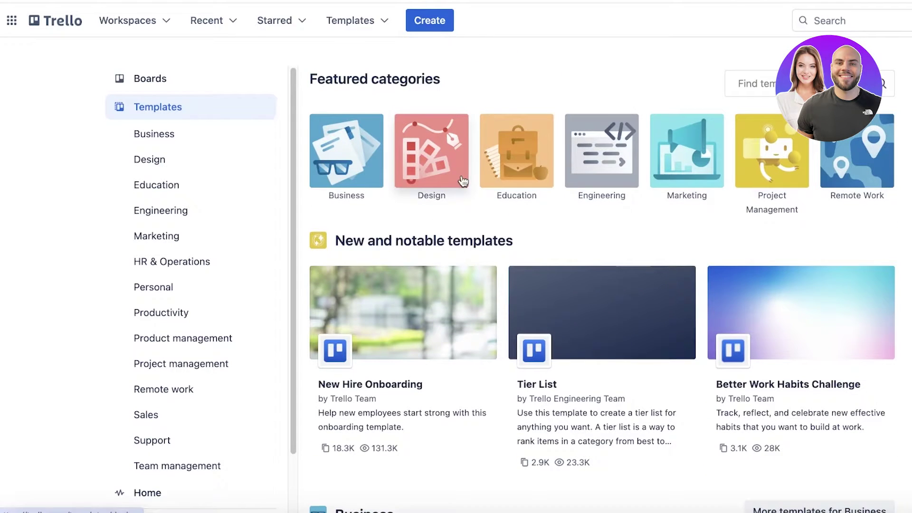
{"action": "left_click", "coordinate": [50, 21]}
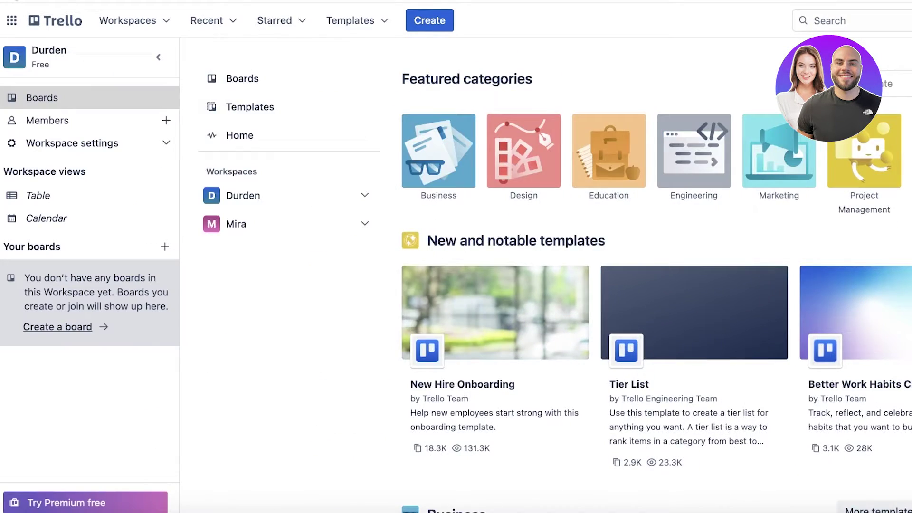
{"action": "scroll", "coordinate": [756, 168], "scroll_direction": "down", "scroll_amount": 1}
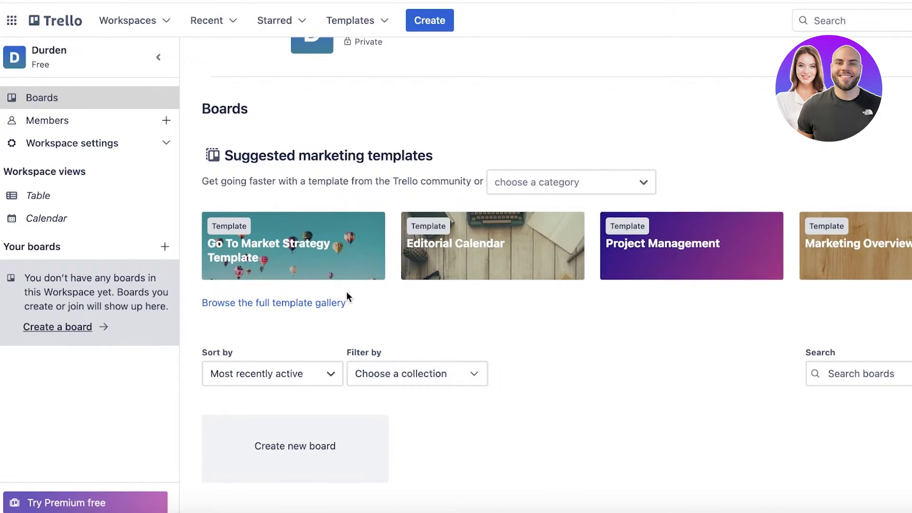
Step: Start a new board with a pink gradient background and the title 'Durden's Ecom'
{"action": "left_click", "coordinate": [279, 432]}
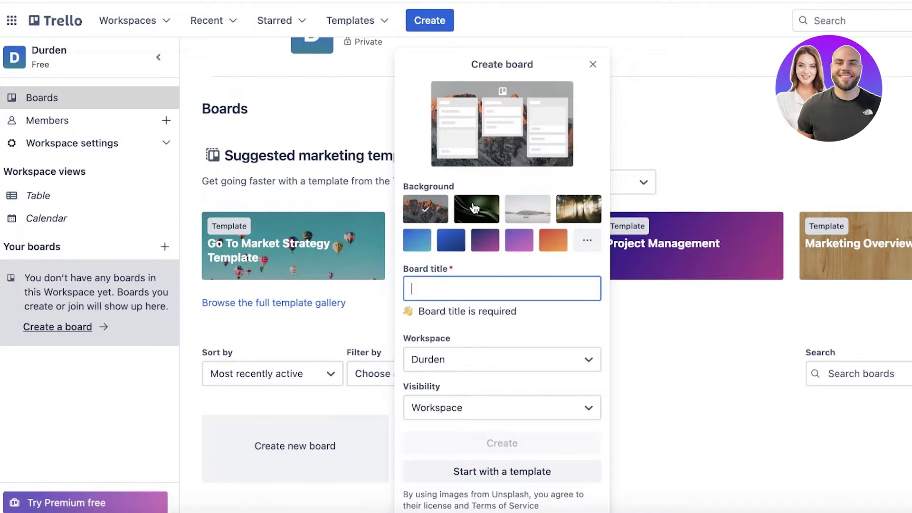
{"action": "left_click", "coordinate": [477, 209]}
{"action": "left_click", "coordinate": [528, 209]}
{"action": "left_click", "coordinate": [519, 240]}
{"action": "left_click", "coordinate": [487, 243]}
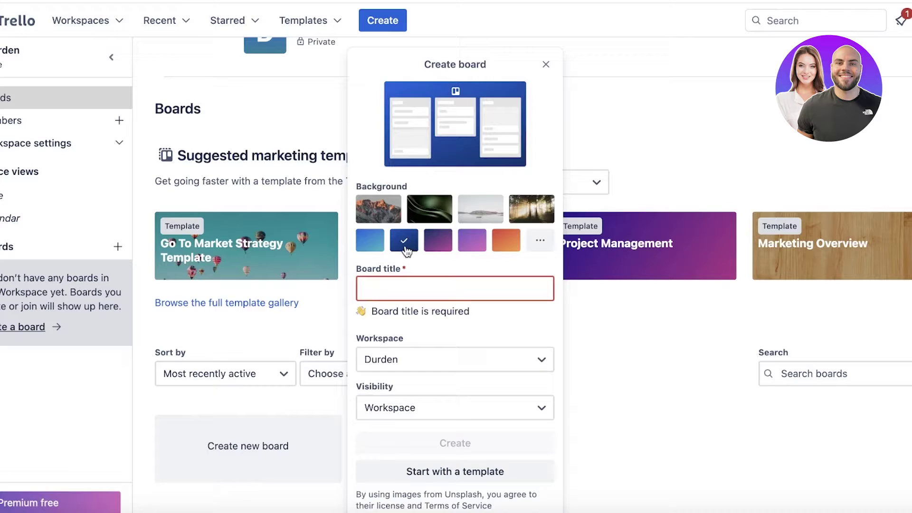
{"action": "left_click", "coordinate": [400, 241]}
{"action": "left_click", "coordinate": [570, 241]}
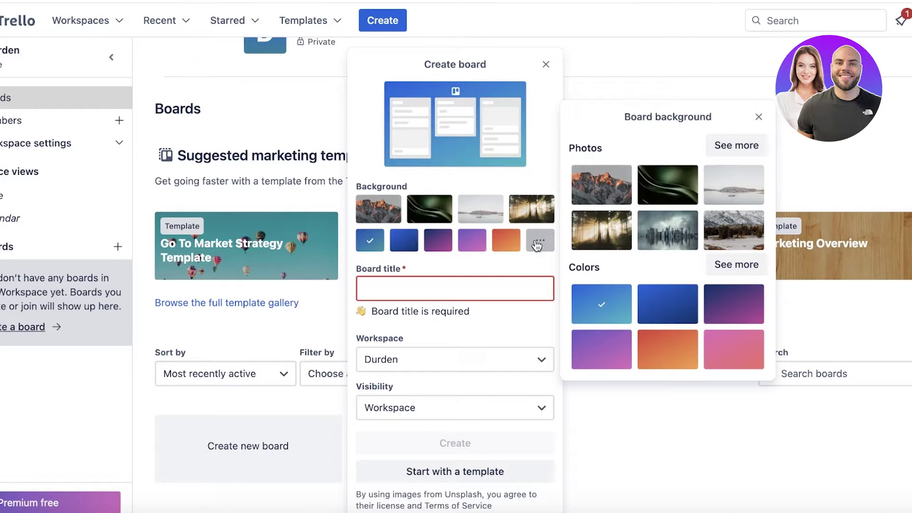
{"action": "left_click", "coordinate": [734, 348]}
{"action": "left_click", "coordinate": [436, 284]}
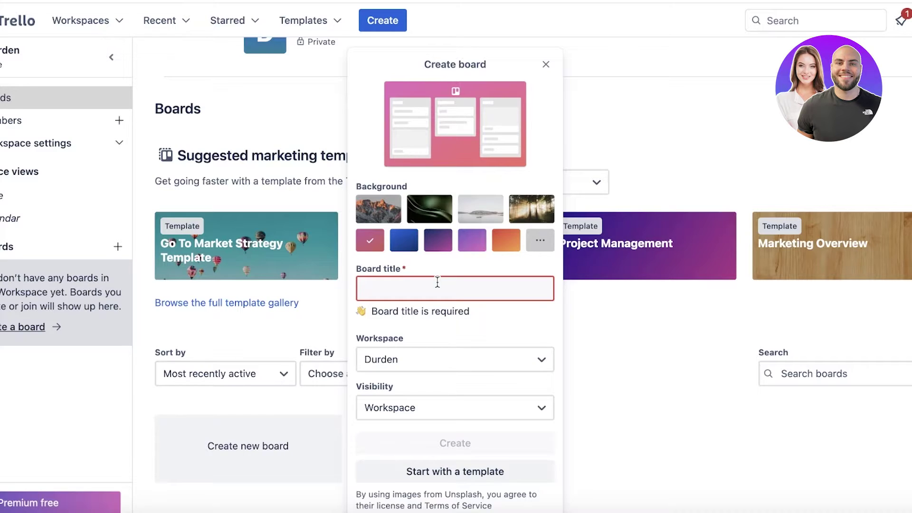
{"action": "type", "text": "Durden"}
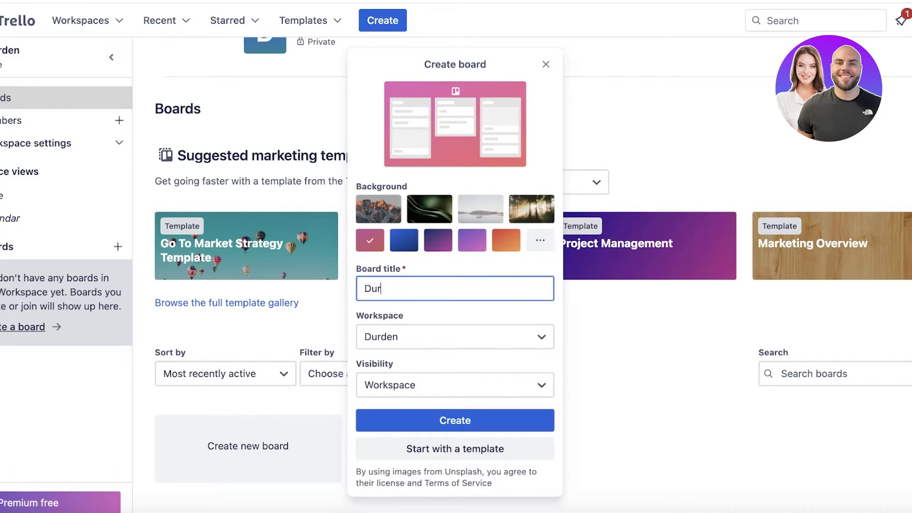
{"action": "type", "text": "'s Ecom"}
Step: Create the Durden's Ecom board and check its view options and To Do card composer
{"action": "left_click", "coordinate": [431, 422]}
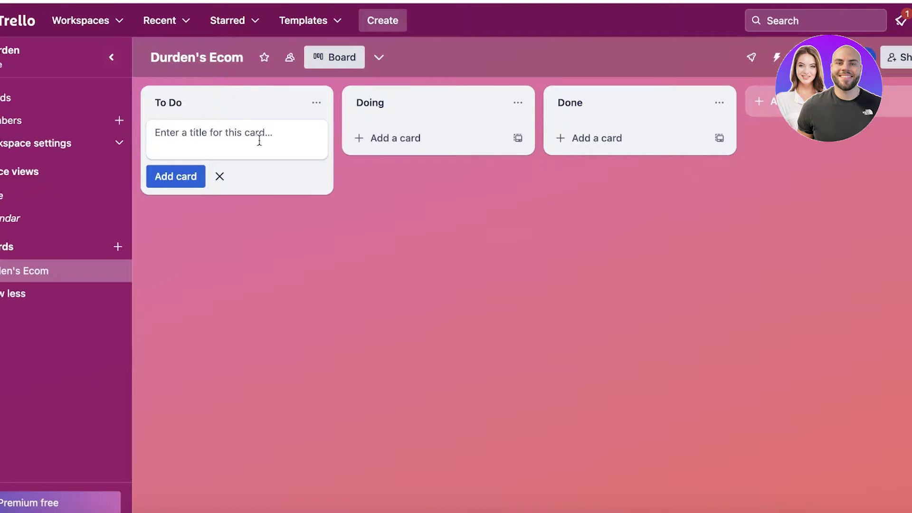
{"action": "left_click", "coordinate": [328, 246]}
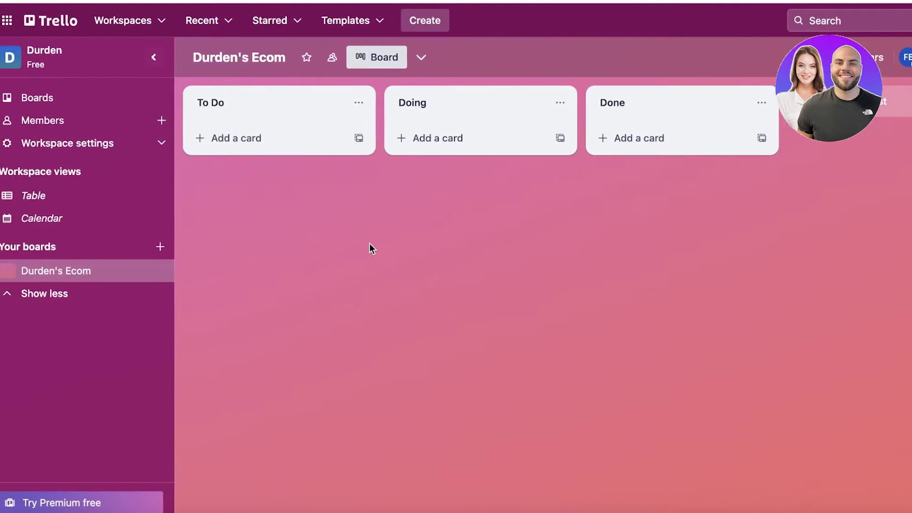
{"action": "left_click", "coordinate": [426, 57]}
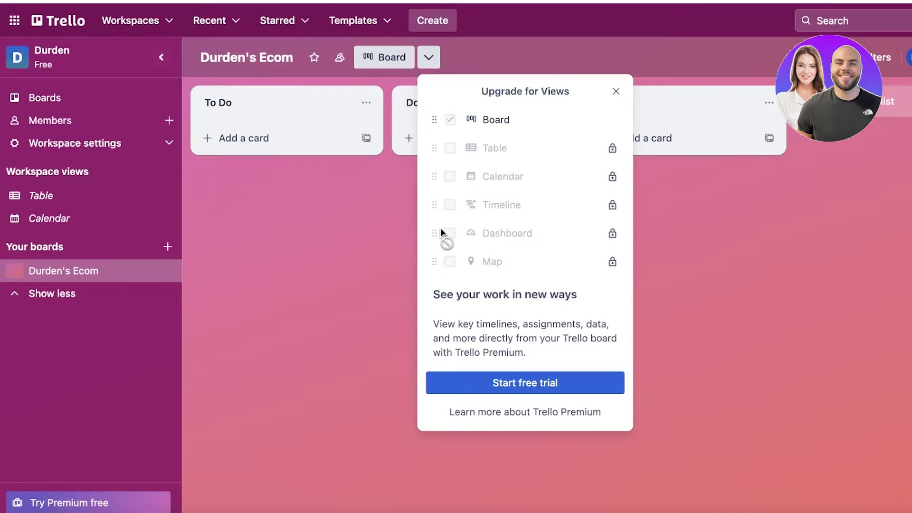
{"action": "left_click", "coordinate": [389, 261]}
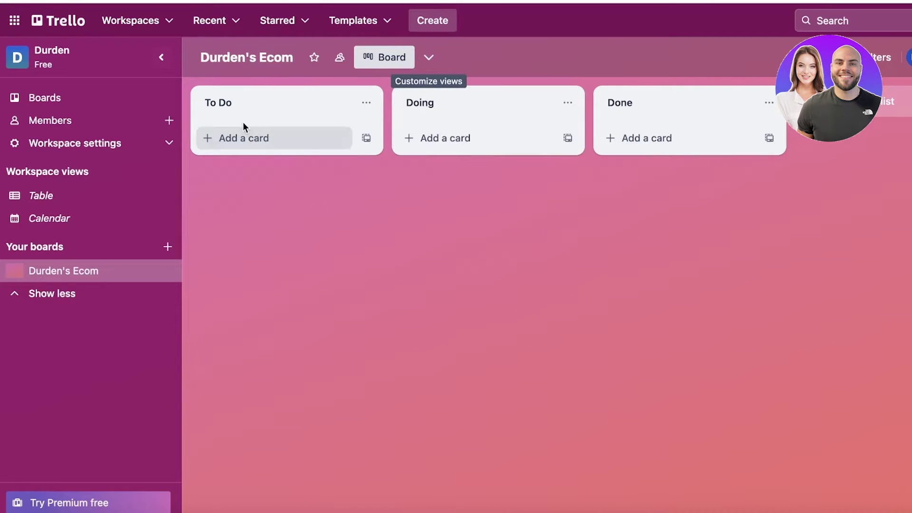
{"action": "left_click", "coordinate": [239, 143]}
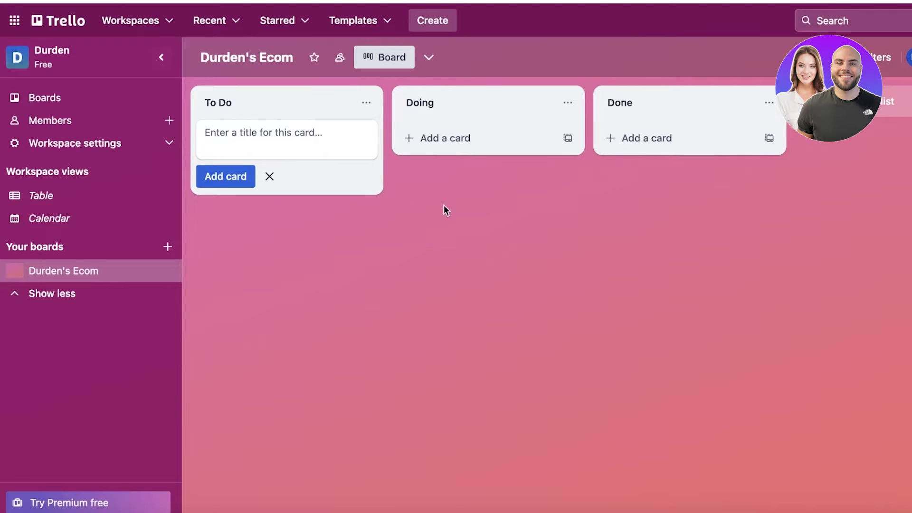
{"action": "left_click", "coordinate": [376, 304]}
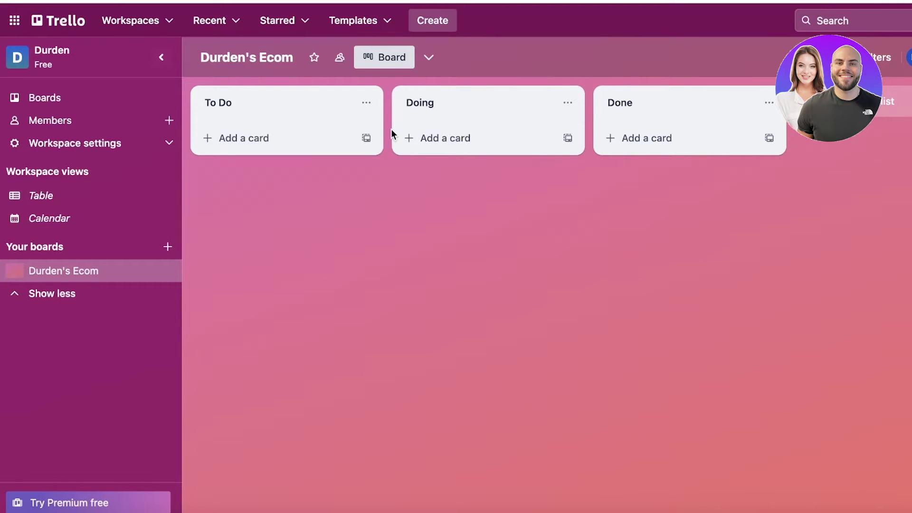
{"action": "left_click", "coordinate": [312, 104]}
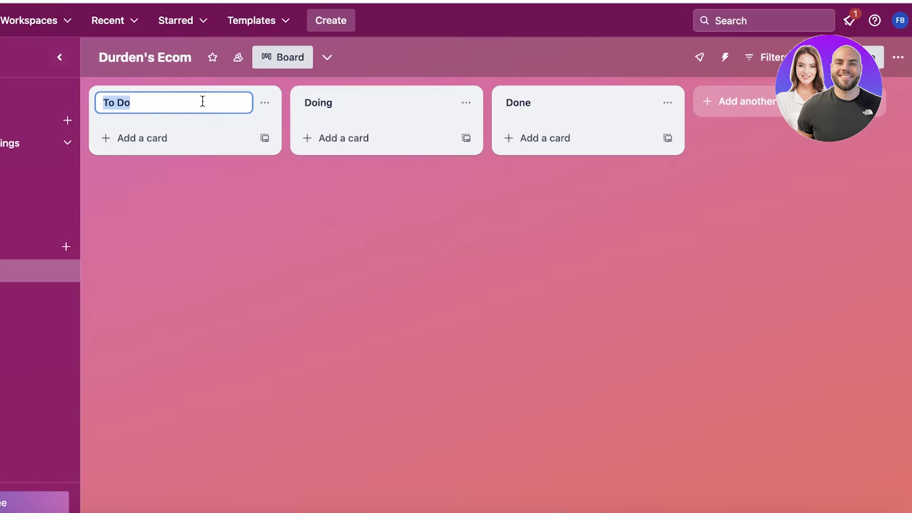
Step: Rename the To Do and Doing lists to 'Potential Products' and 'Live Products'
{"action": "type", "text": "Potentia"}
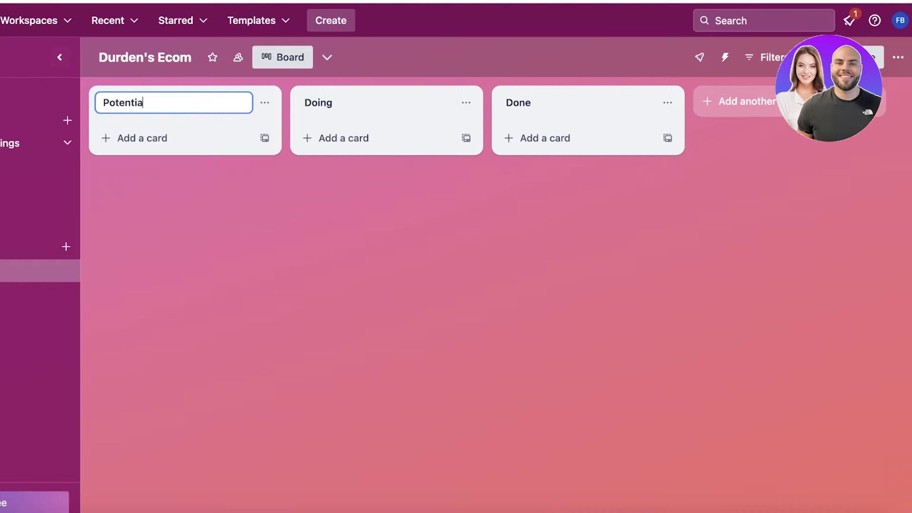
{"action": "type", "text": "l Products"}
{"action": "left_click", "coordinate": [306, 102]}
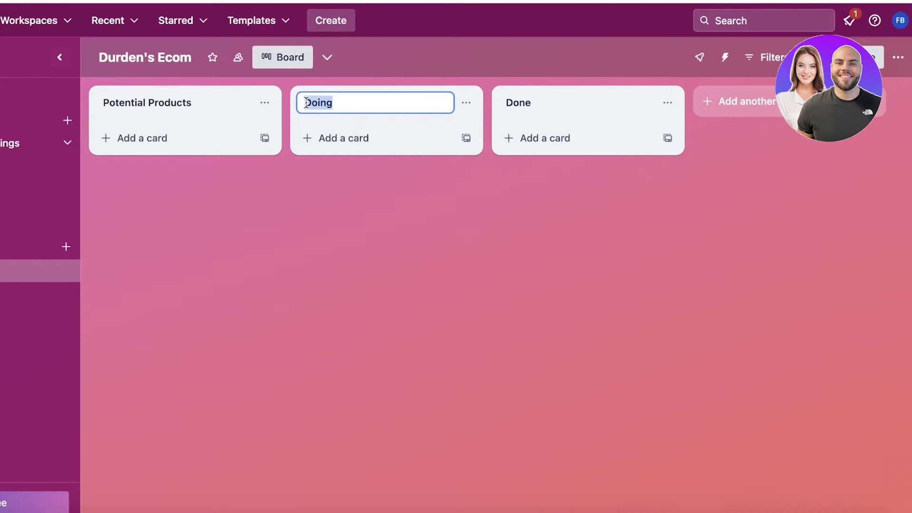
{"action": "key", "text": "BackSpace"}
{"action": "type", "text": "Lv"}
{"action": "key", "text": "BackSpace"}
{"action": "type", "text": "ive Products"}
{"action": "mouse_move", "coordinate": [552, 112]}
{"action": "left_mouse_down"}
{"action": "mouse_move", "coordinate": [560, 112]}
{"action": "mouse_move", "coordinate": [535, 115]}
{"action": "left_mouse_up"}
Step: Rename the Done list to 'Rejected Product Capaigns', keeping that title after a cancelled re-edit
{"action": "left_click", "coordinate": [522, 100]}
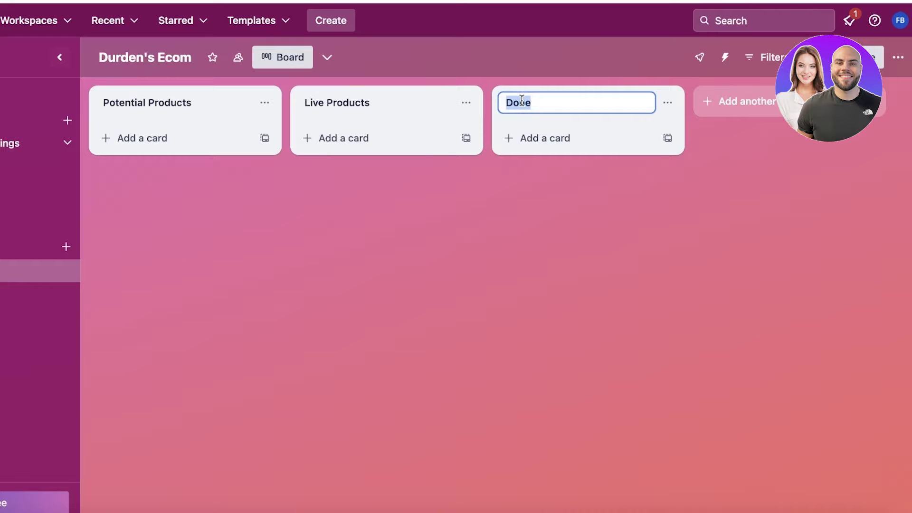
{"action": "key", "text": "BackSpace"}
{"action": "type", "text": "P"}
{"action": "key", "text": "BackSpace"}
{"action": "type", "text": "Rejected"}
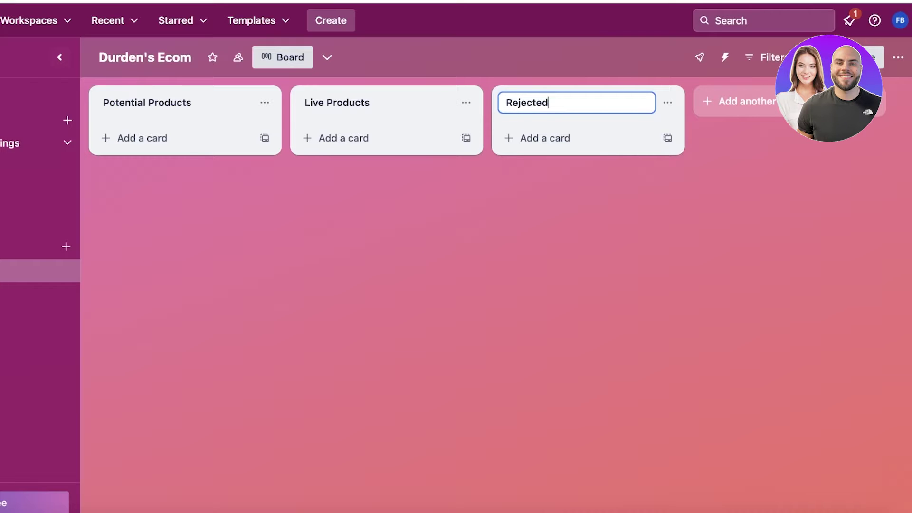
{"action": "type", "text": " Product Capaigns"}
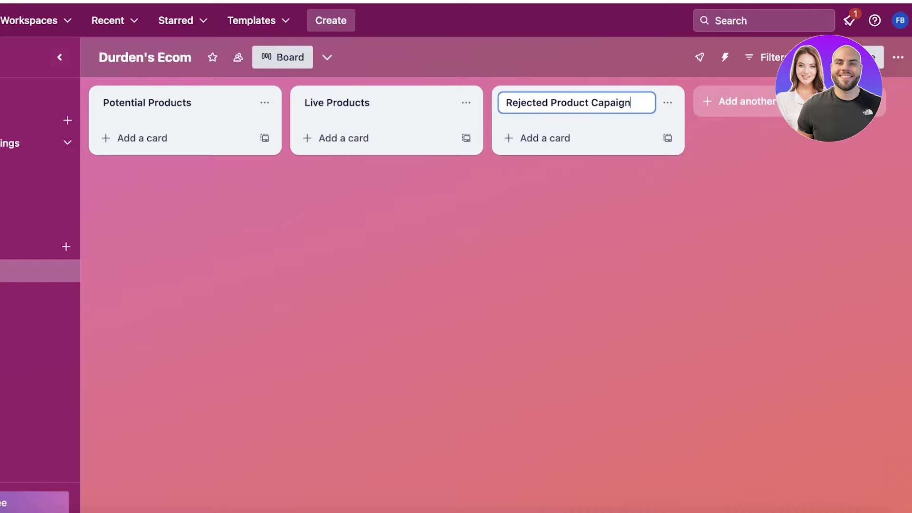
{"action": "key", "text": "Return"}
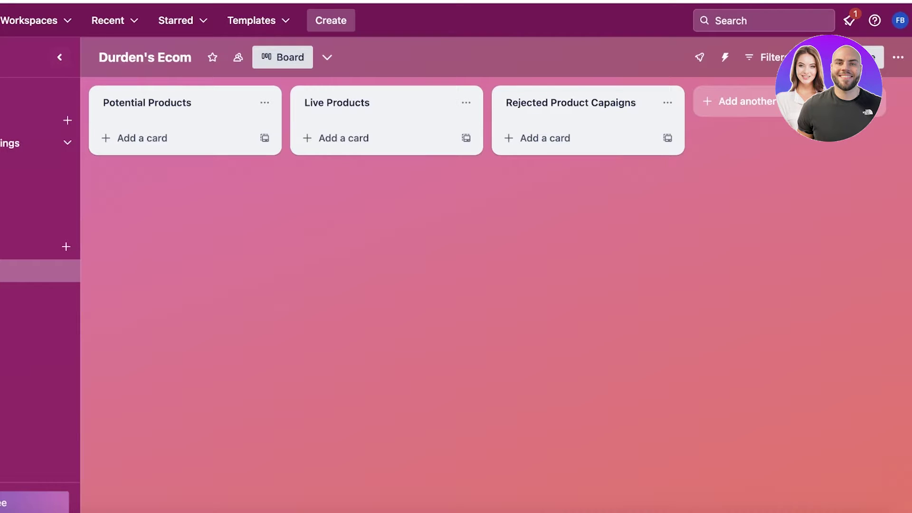
{"action": "left_click", "coordinate": [602, 102]}
{"action": "key", "text": "BackSpace"}
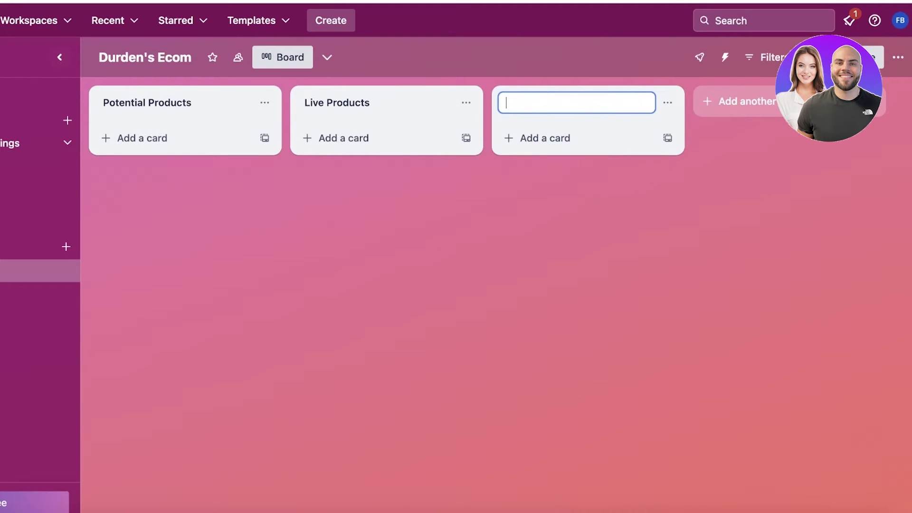
{"action": "key", "text": "Escape"}
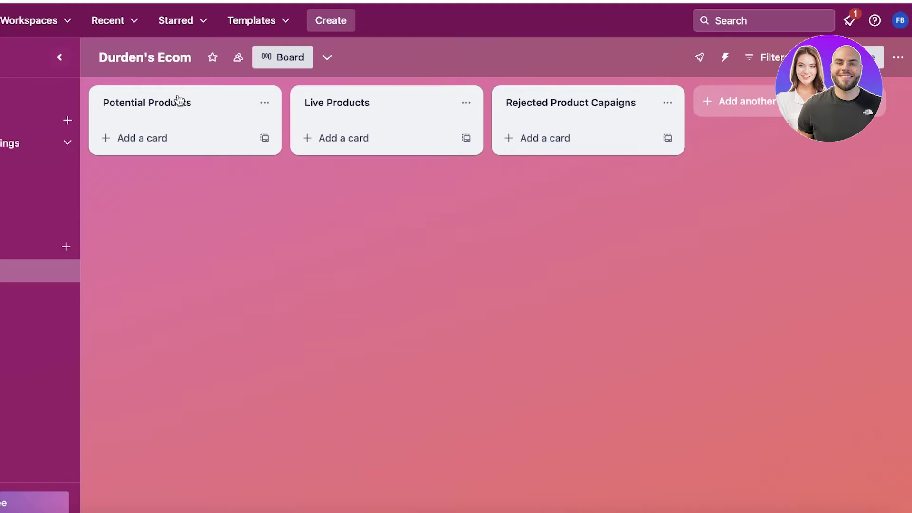
{"action": "left_click", "coordinate": [178, 101]}
{"action": "left_click", "coordinate": [164, 53]}
Step: Rename the board to 'Marketing'
{"action": "double_click", "coordinate": [163, 52]}
{"action": "triple_click", "coordinate": [163, 50]}
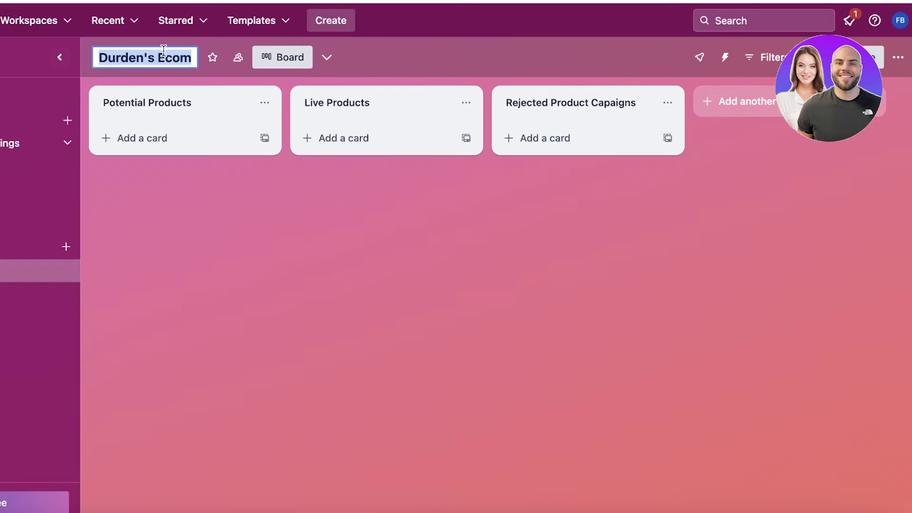
{"action": "type", "text": "Marketing"}
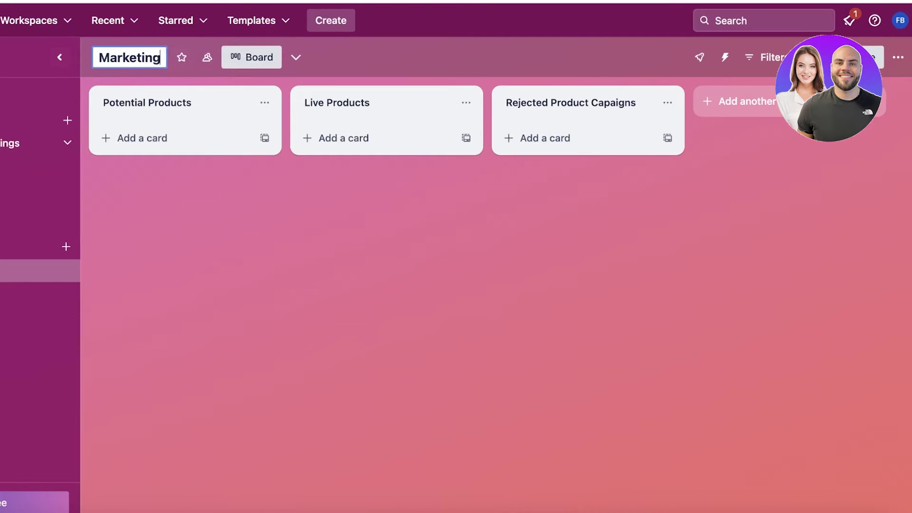
{"action": "key", "text": "Return"}
Step: Retitle the three lists to 'Tasks', 'In Progress' and 'Done'
{"action": "left_click", "coordinate": [161, 101]}
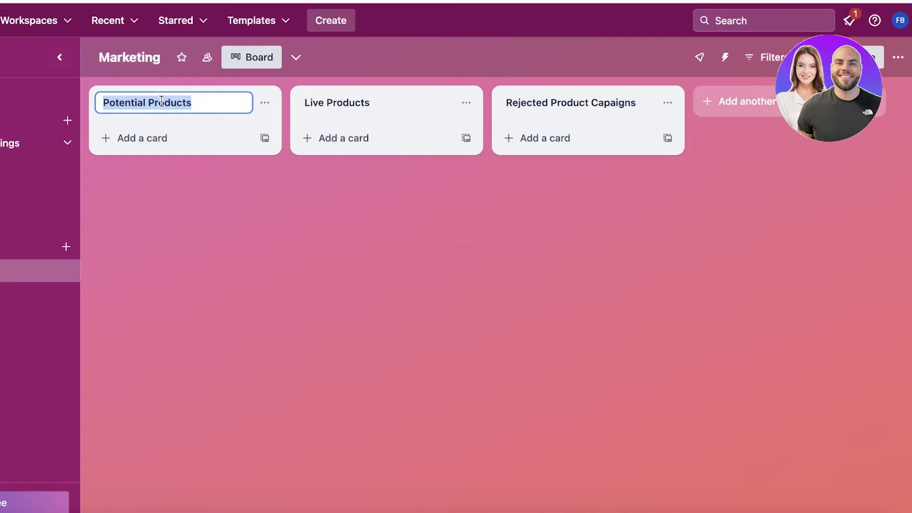
{"action": "type", "text": "Ta"}
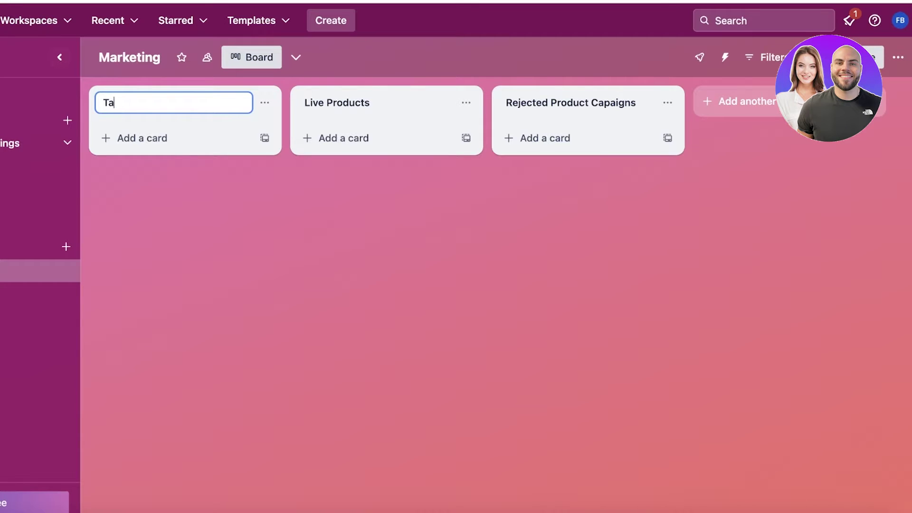
{"action": "type", "text": "sks"}
{"action": "left_click", "coordinate": [375, 99]}
{"action": "type", "text": "In Progress"}
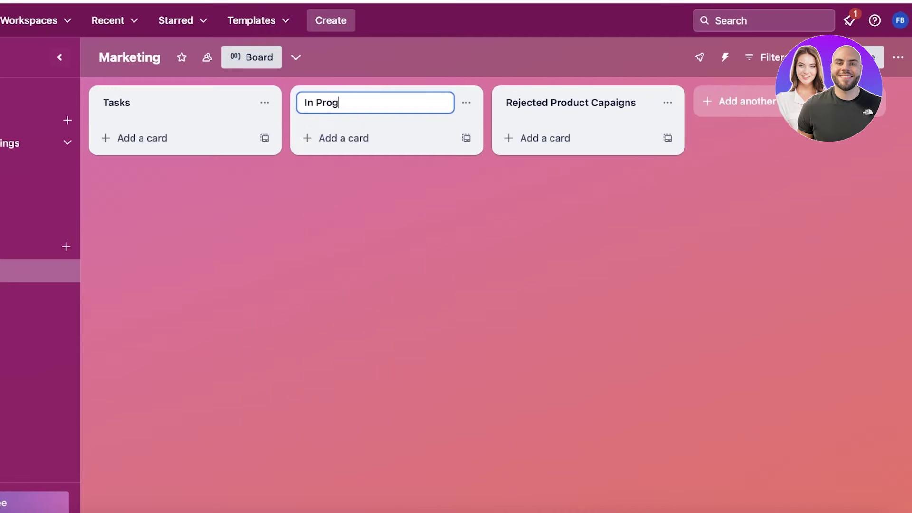
{"action": "left_click", "coordinate": [562, 100]}
{"action": "type", "text": "Stuck"}
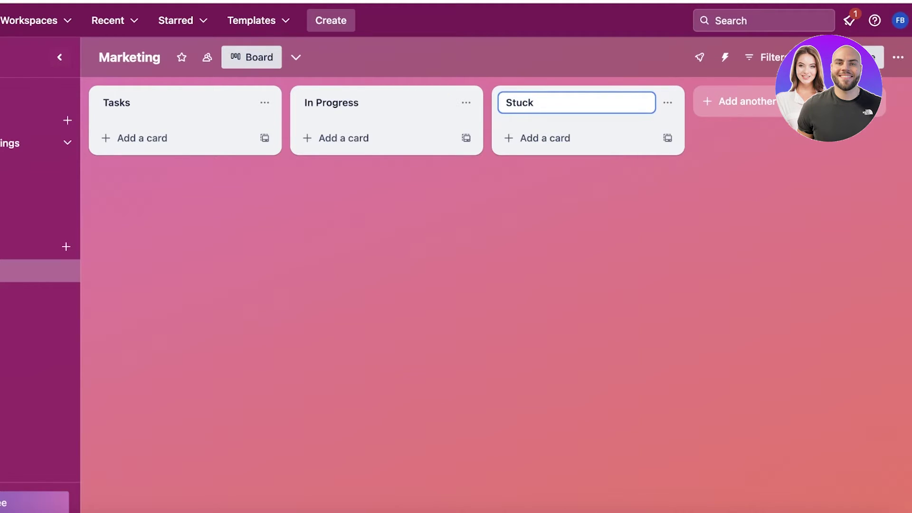
{"action": "key", "text": "BackSpace"}
{"action": "key", "text": "BackSpace"}
{"action": "key", "text": "BackSpace"}
{"action": "key", "text": "BackSpace"}
{"action": "key", "text": "BackSpace"}
{"action": "type", "text": "D"}
{"action": "key", "text": "BackSpace"}
{"action": "type", "text": "Done"}
{"action": "left_click", "coordinate": [601, 200]}
Step: Add a 'Build a brand portfolio' card to the Tasks list and open its details
{"action": "left_click", "coordinate": [190, 137]}
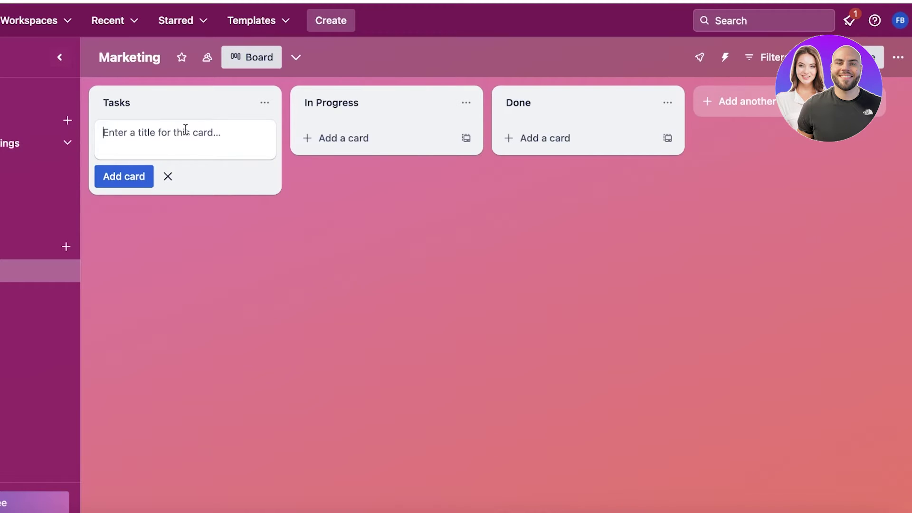
{"action": "type", "text": "A"}
{"action": "key", "text": "BackSpace"}
{"action": "type", "text": "Bu"}
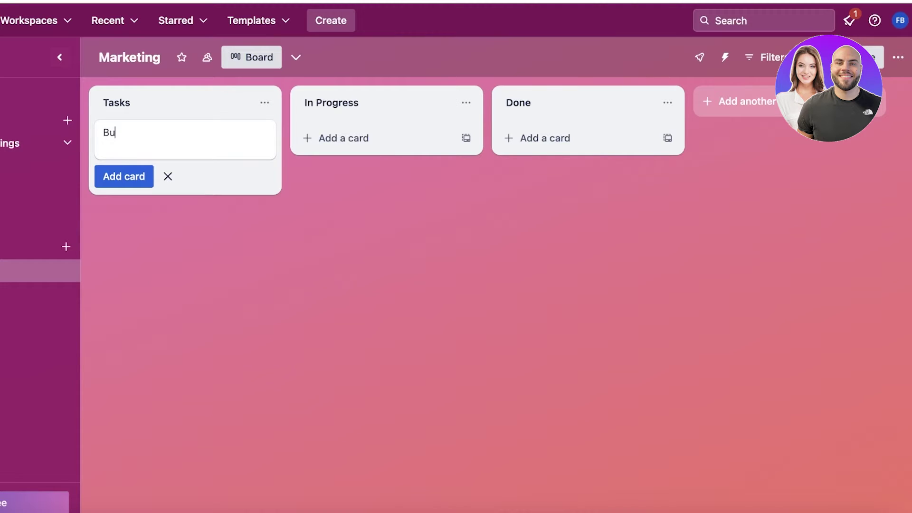
{"action": "type", "text": "ild a brand portfolio"}
{"action": "key", "text": "Return"}
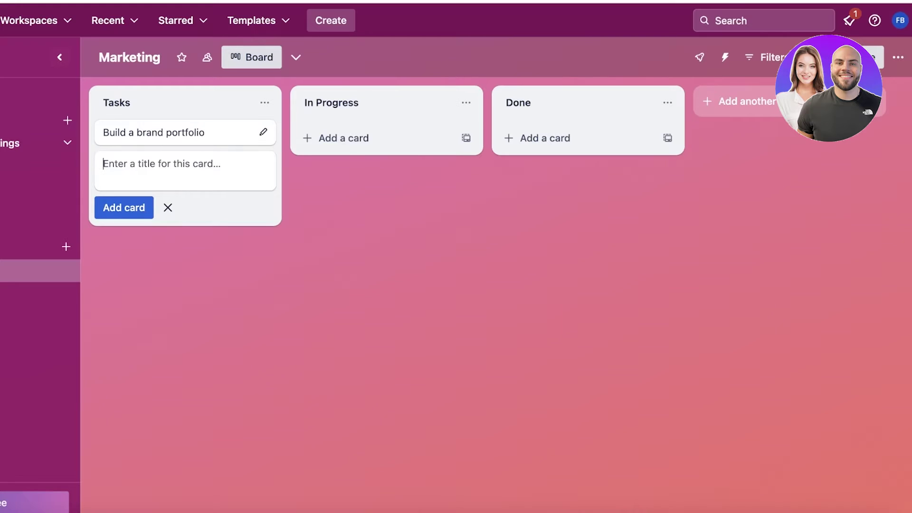
{"action": "left_click", "coordinate": [149, 133]}
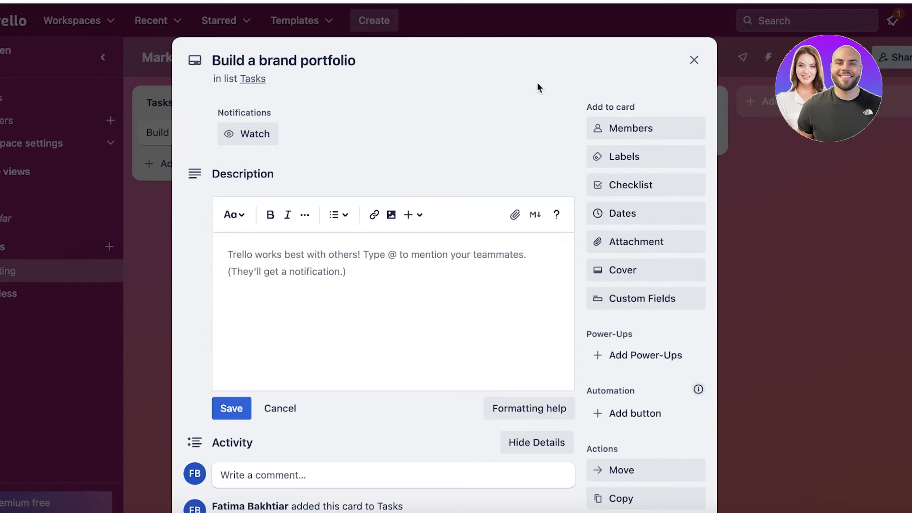
Step: Title the labels 'low priority' (green), 'medium pro' (yellow) and 'high pri' (dark red)
{"action": "left_click", "coordinate": [605, 158]}
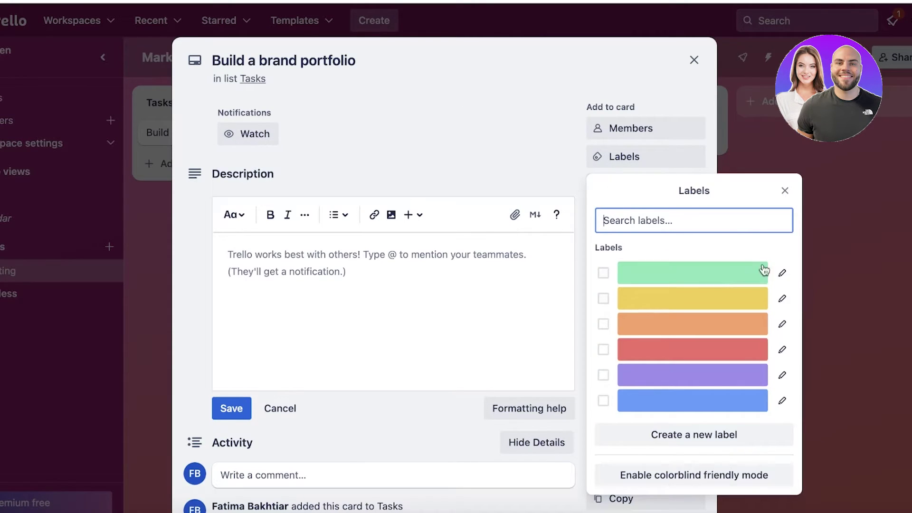
{"action": "left_click", "coordinate": [407, 114]}
{"action": "left_click", "coordinate": [613, 160]}
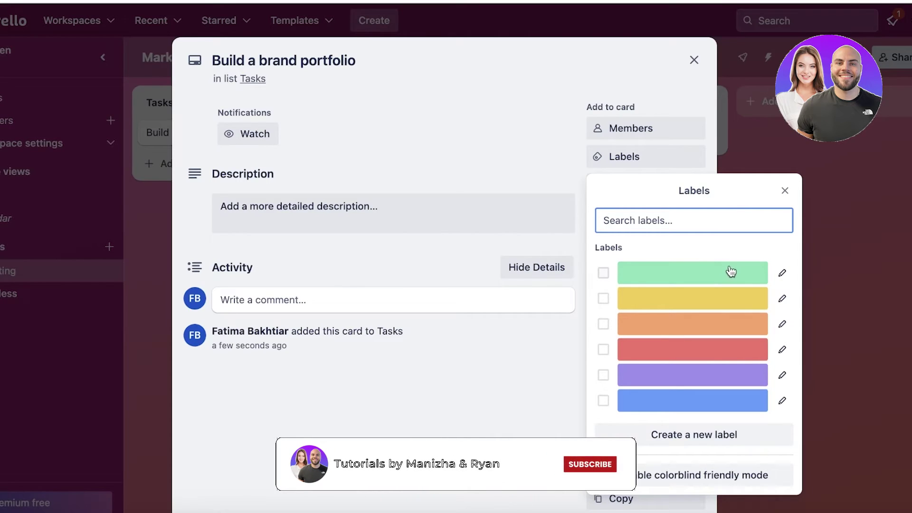
{"action": "left_click", "coordinate": [782, 273]}
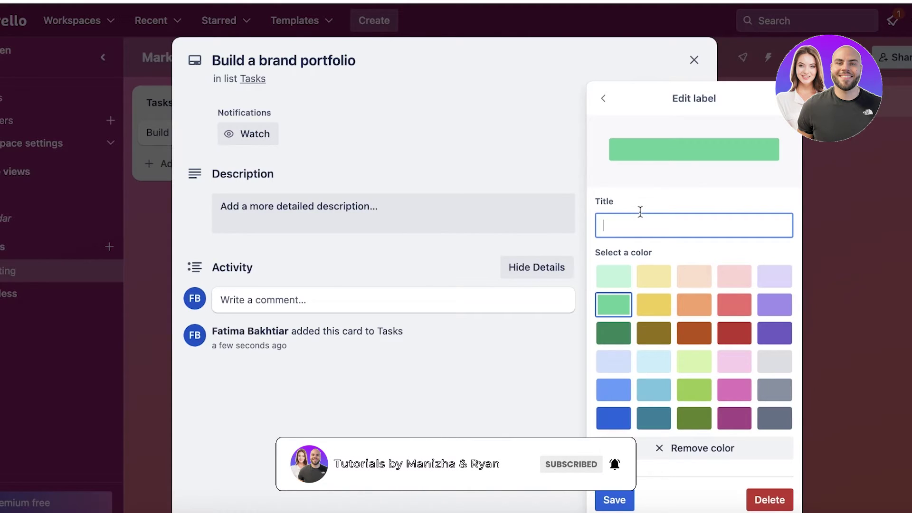
{"action": "type", "text": "low pro"}
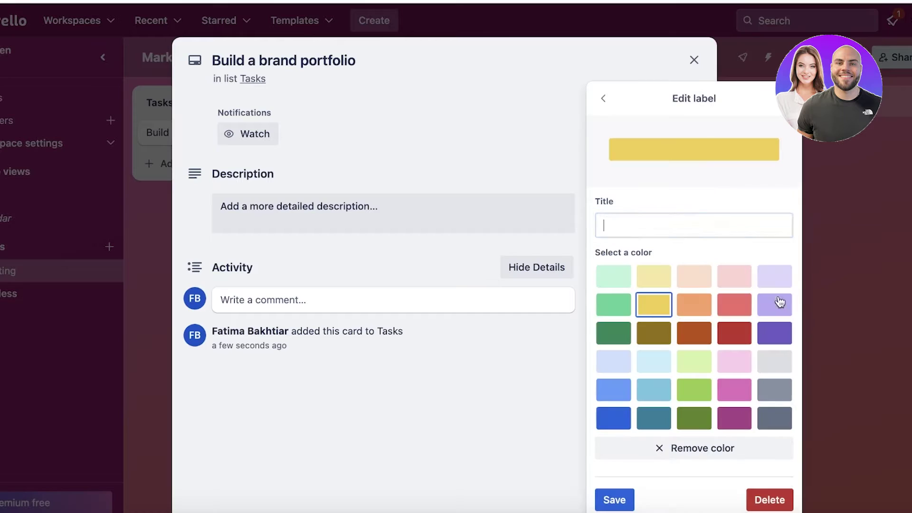
{"action": "type", "text": "mediu"}
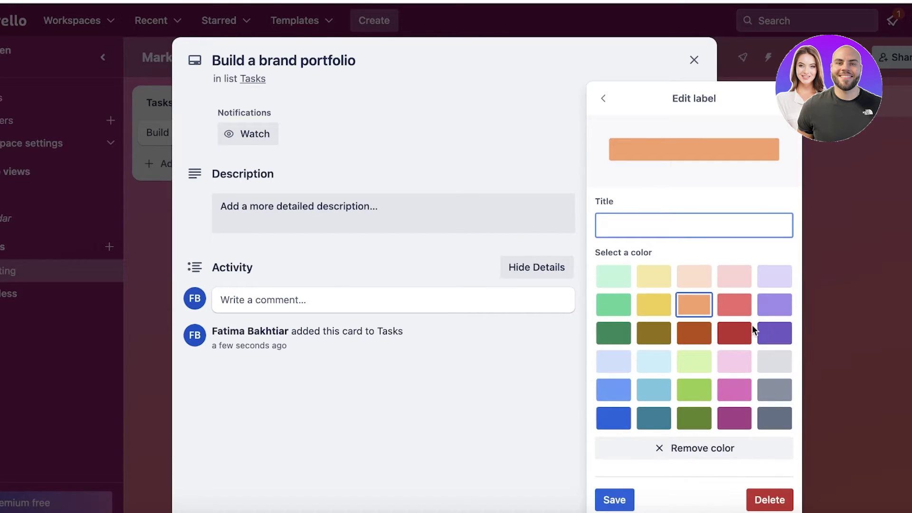
{"action": "type", "text": "high pri"}
{"action": "left_click", "coordinate": [735, 334]}
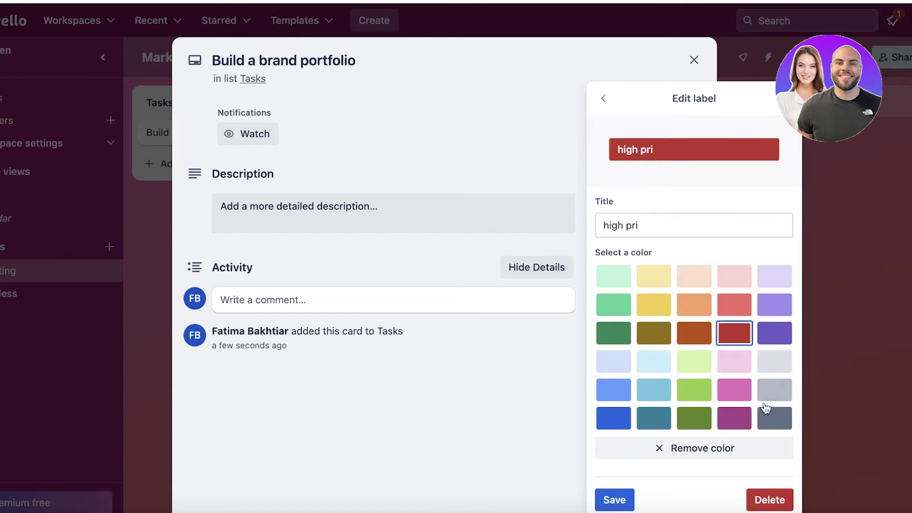
{"action": "left_click", "coordinate": [633, 499]}
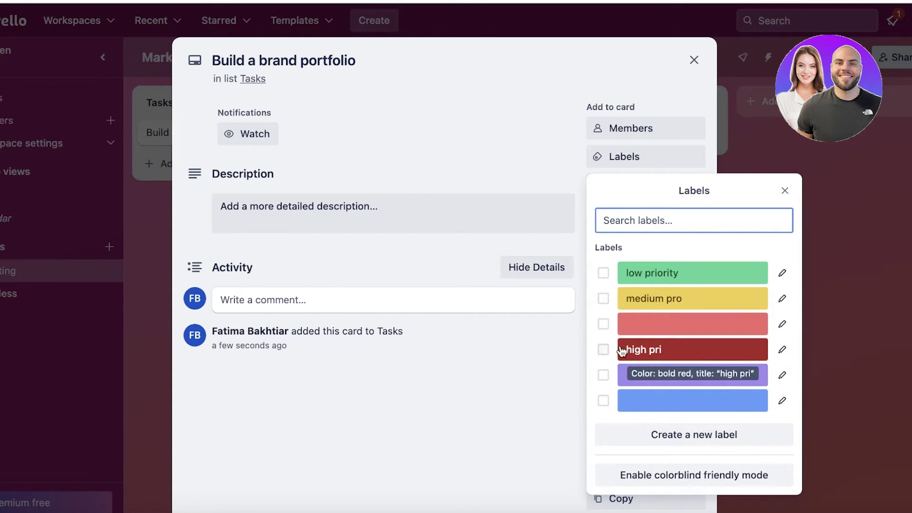
Step: Apply the 'medium pro' label to the card
{"action": "left_click", "coordinate": [444, 157]}
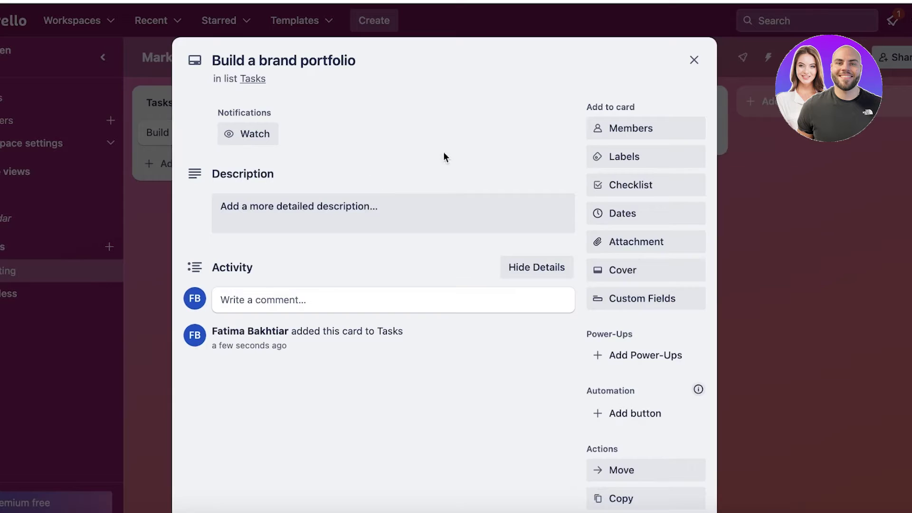
{"action": "left_click", "coordinate": [618, 185]}
{"action": "left_click", "coordinate": [621, 162]}
{"action": "left_click", "coordinate": [603, 298]}
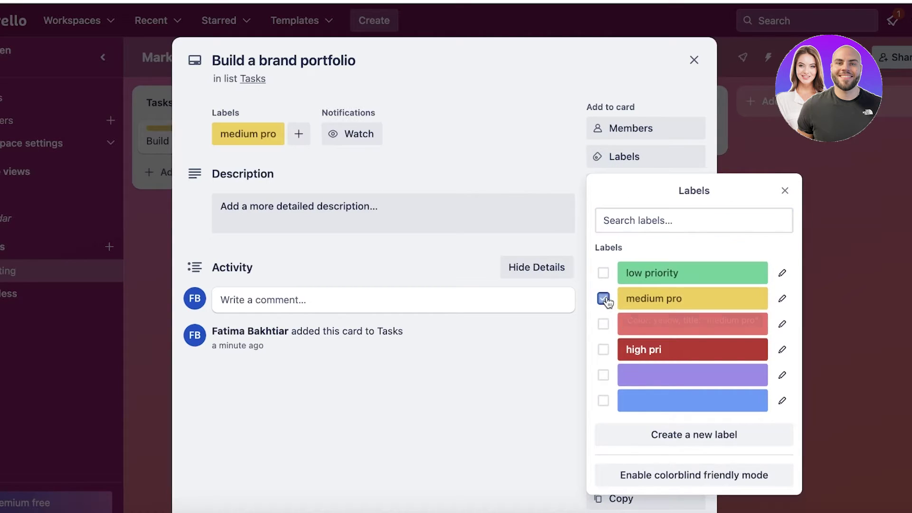
{"action": "left_click", "coordinate": [481, 97]}
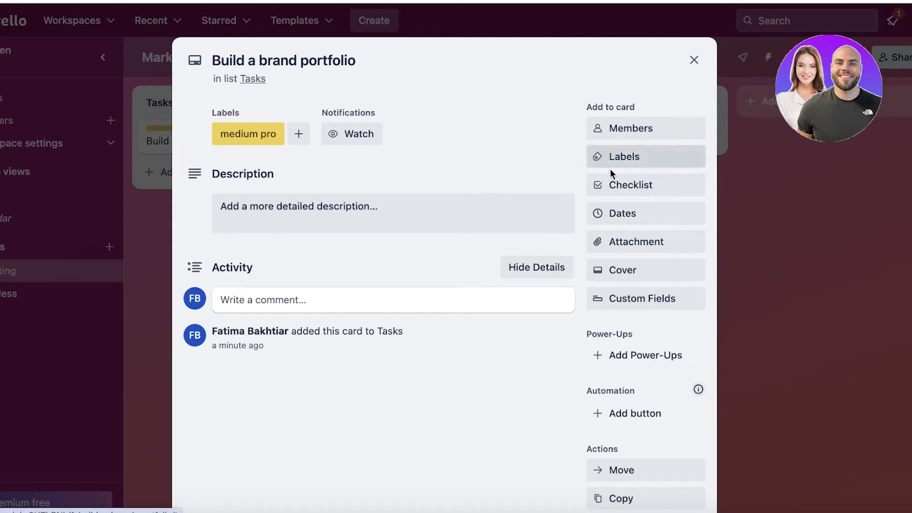
Step: Add a checklist titled 'Checklist' to the card
{"action": "left_click", "coordinate": [617, 185]}
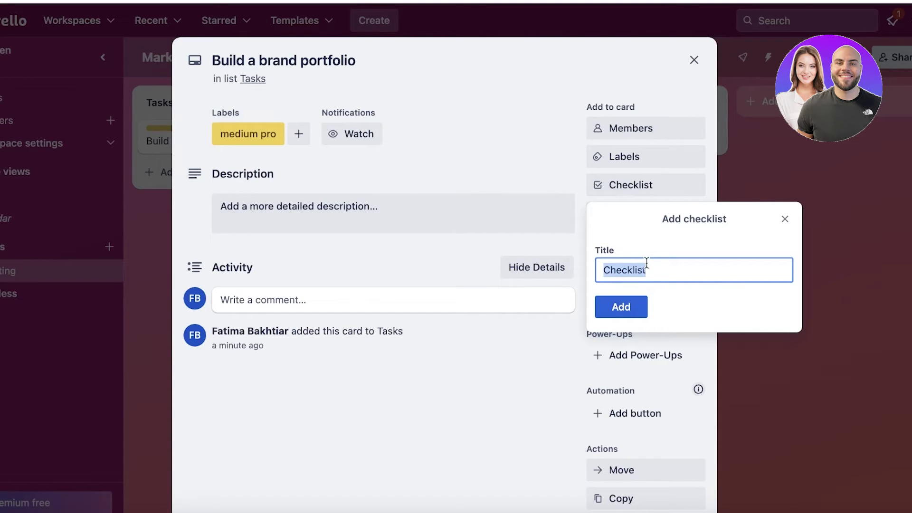
{"action": "key", "text": "BackSpace"}
{"action": "type", "text": "Sub"}
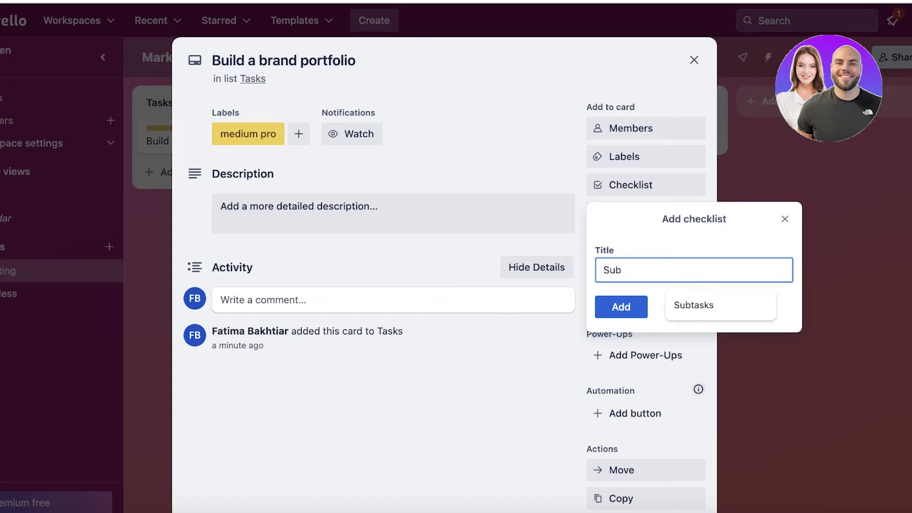
{"action": "key", "text": "BackSpace"}
{"action": "key", "text": "BackSpace"}
{"action": "key", "text": "BackSpace"}
{"action": "type", "text": "Checklist"}
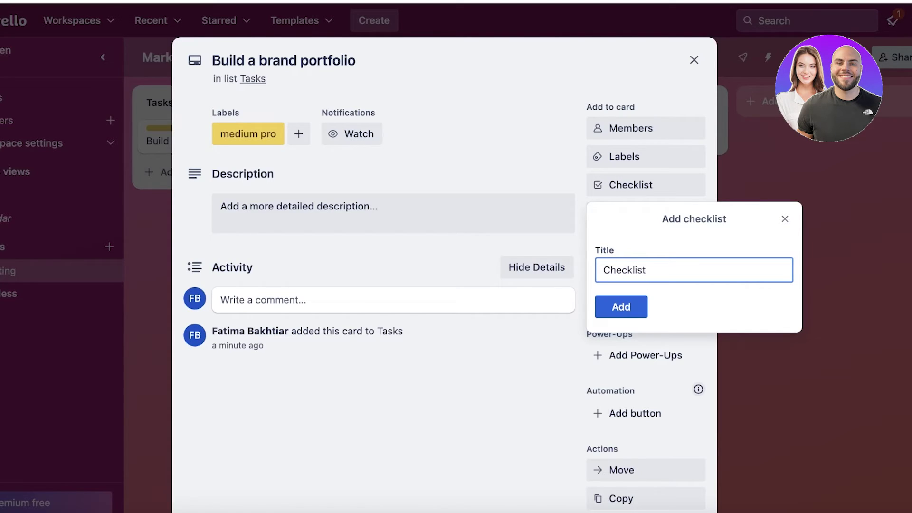
{"action": "key", "text": "Return"}
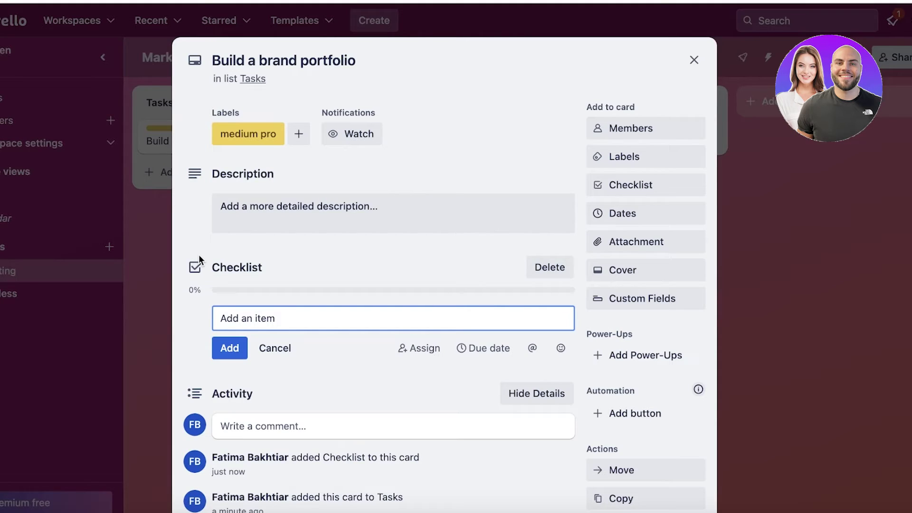
Step: Add checklist items 'choose color', 'choose log' and 'choose brand ambassador'
{"action": "type", "text": "choose color"}
{"action": "key", "text": "Return"}
{"action": "type", "text": "choose log"}
{"action": "key", "text": "Return"}
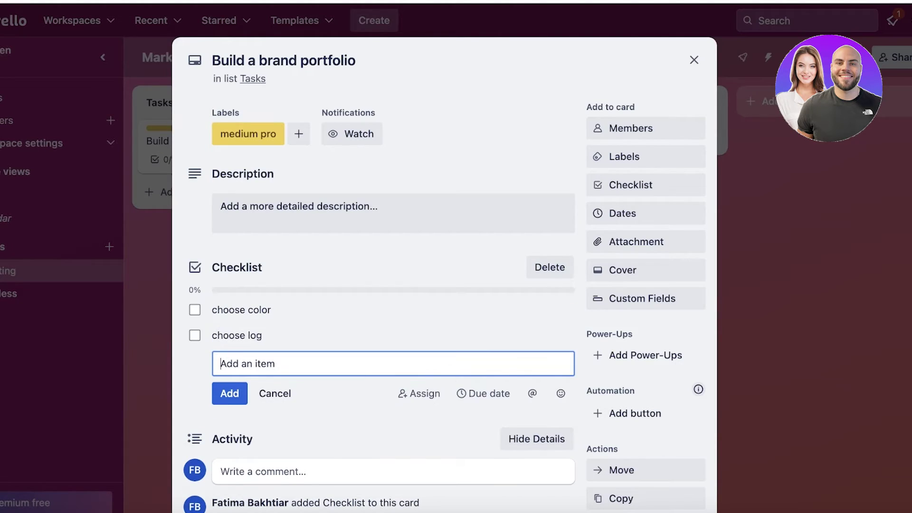
{"action": "type", "text": "choose brand ambassador"}
{"action": "key", "text": "Return"}
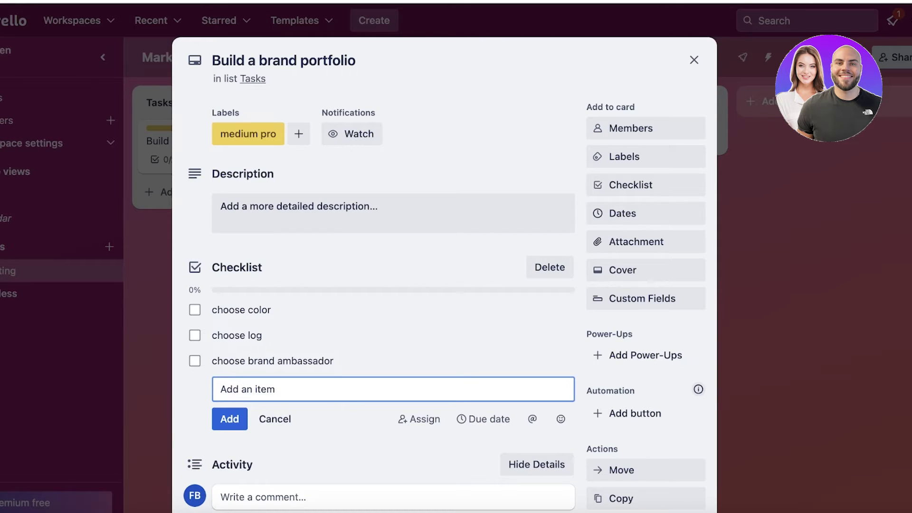
{"action": "left_click", "coordinate": [488, 57]}
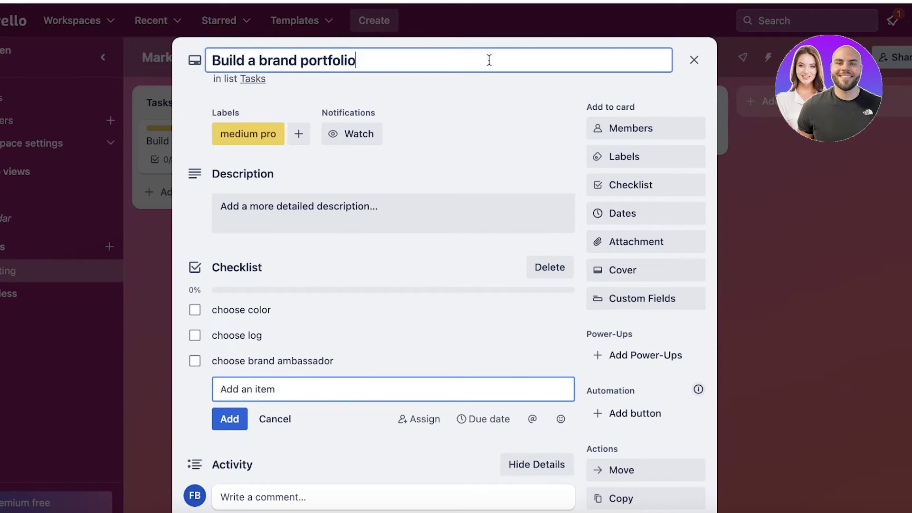
{"action": "left_click", "coordinate": [477, 127]}
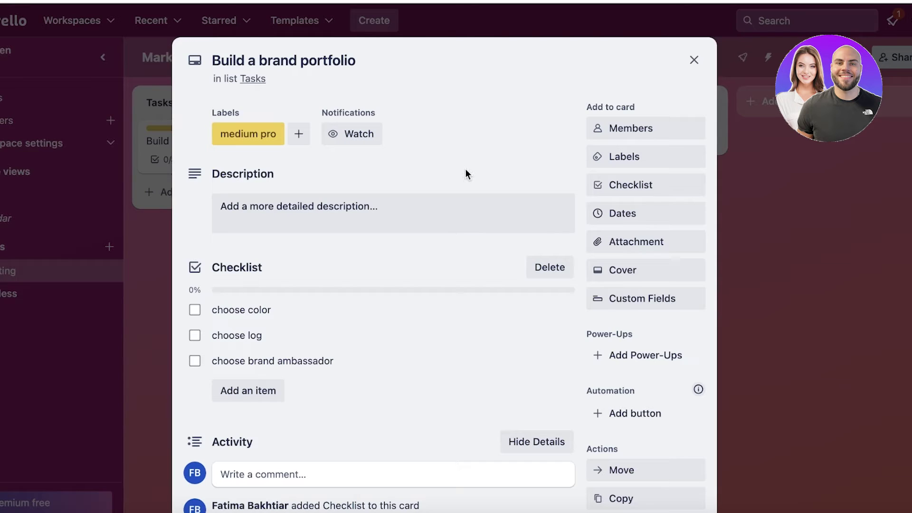
Step: Set the card's due date to 24 February 2024
{"action": "scroll", "coordinate": [469, 372], "scroll_direction": "down", "scroll_amount": 4}
{"action": "scroll", "coordinate": [326, 244], "scroll_direction": "up", "scroll_amount": 4}
{"action": "left_click", "coordinate": [660, 212]}
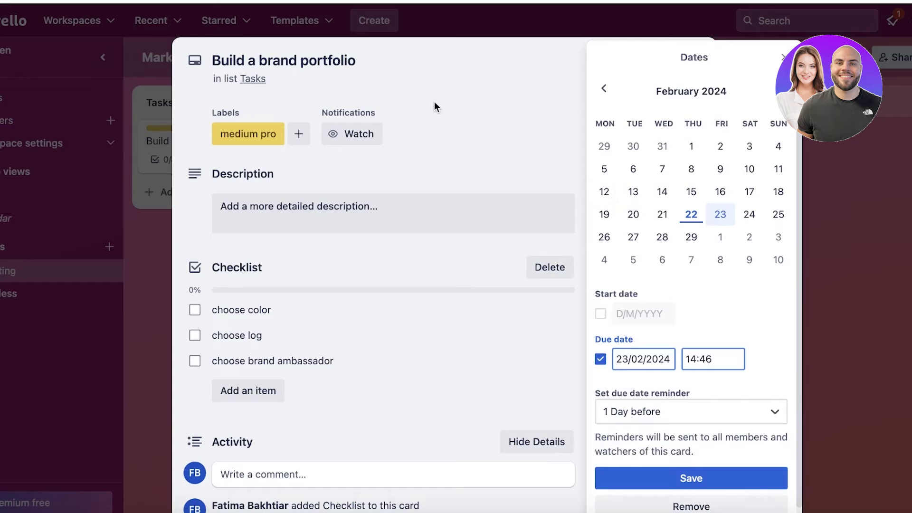
{"action": "left_click", "coordinate": [471, 151]}
{"action": "left_click", "coordinate": [637, 214]}
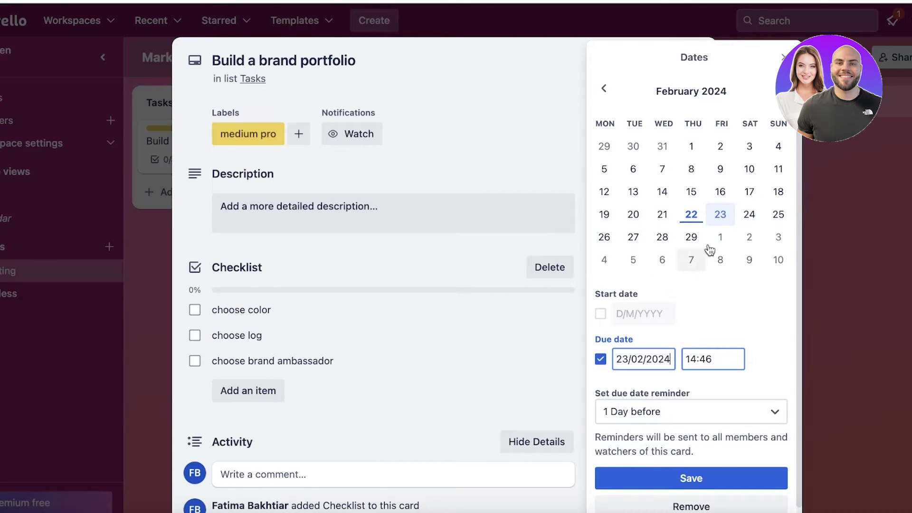
{"action": "left_click", "coordinate": [755, 213]}
{"action": "scroll", "coordinate": [618, 395], "scroll_direction": "down", "scroll_amount": 1}
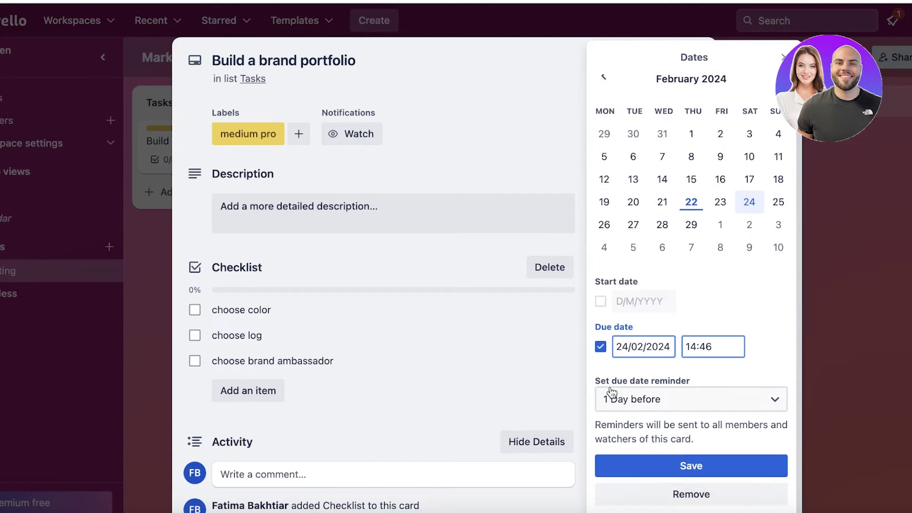
{"action": "left_click", "coordinate": [666, 466]}
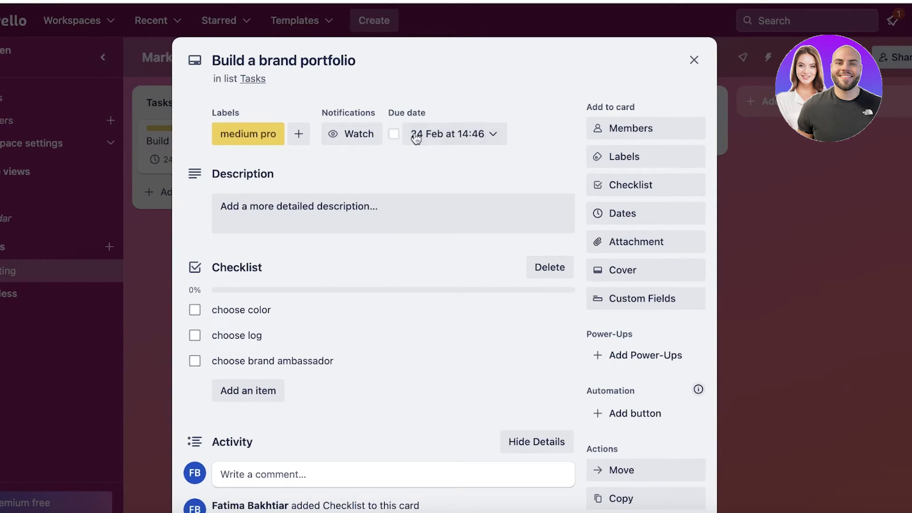
Step: Toggle watching on and off, then give the card a pink cover
{"action": "left_click", "coordinate": [342, 135]}
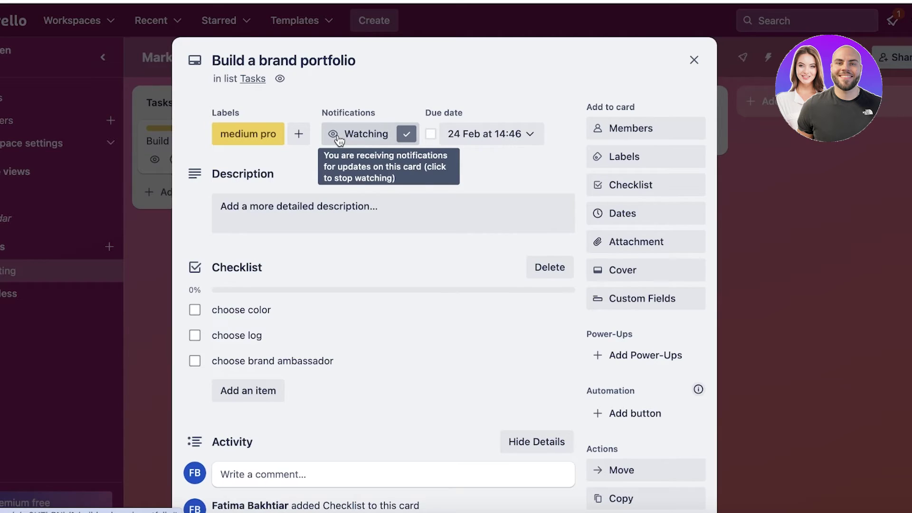
{"action": "left_click", "coordinate": [339, 140]}
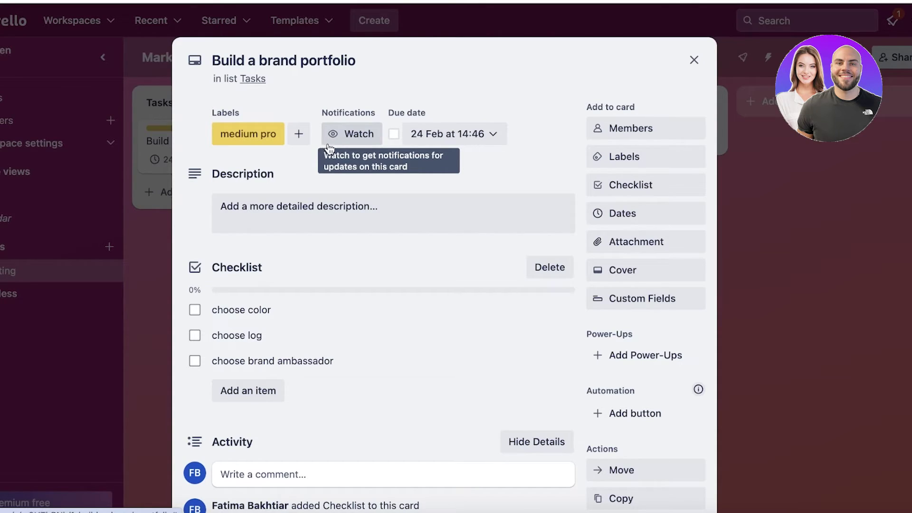
{"action": "left_click", "coordinate": [662, 271]}
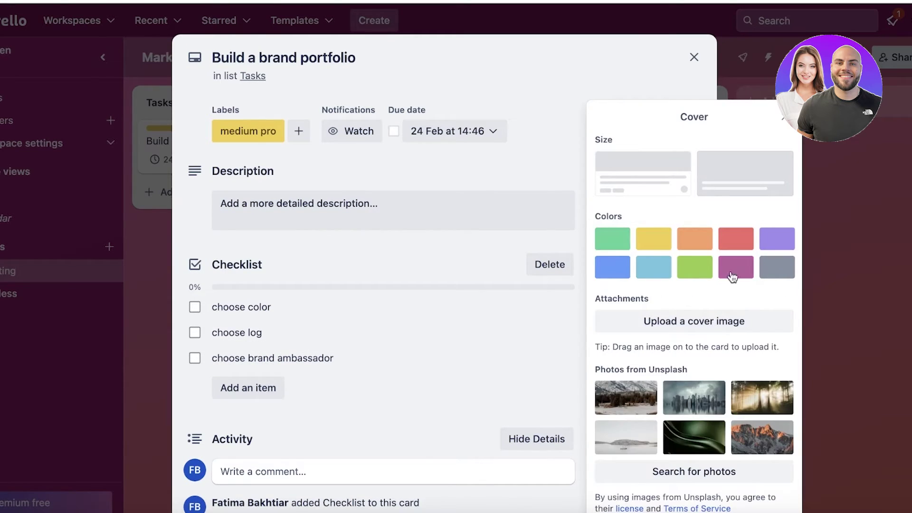
{"action": "left_click", "coordinate": [736, 269]}
{"action": "left_click", "coordinate": [519, 335]}
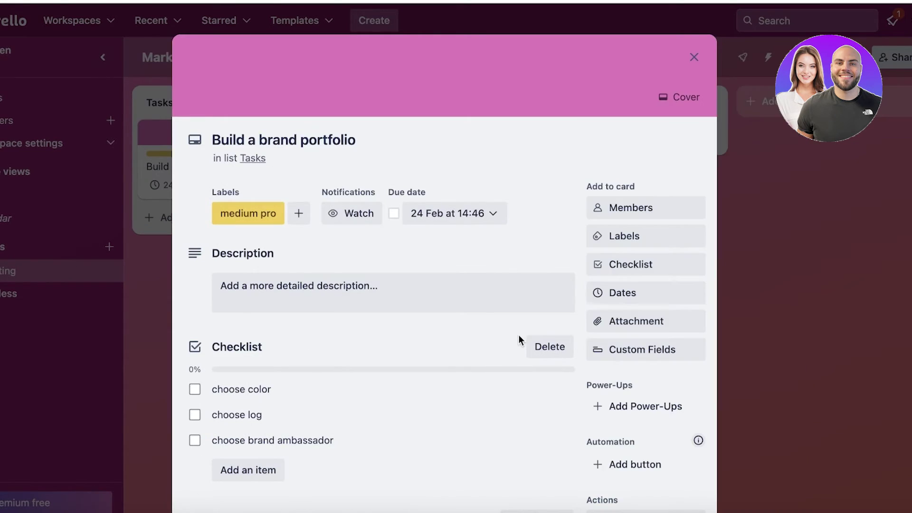
{"action": "scroll", "coordinate": [542, 347], "scroll_direction": "down", "scroll_amount": 4}
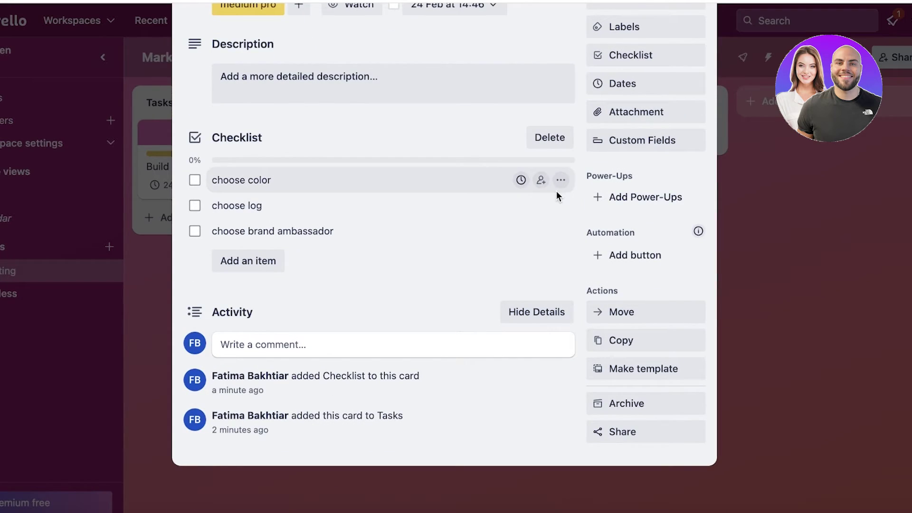
Step: Close the card and return to the Marketing board
{"action": "left_click", "coordinate": [868, 259]}
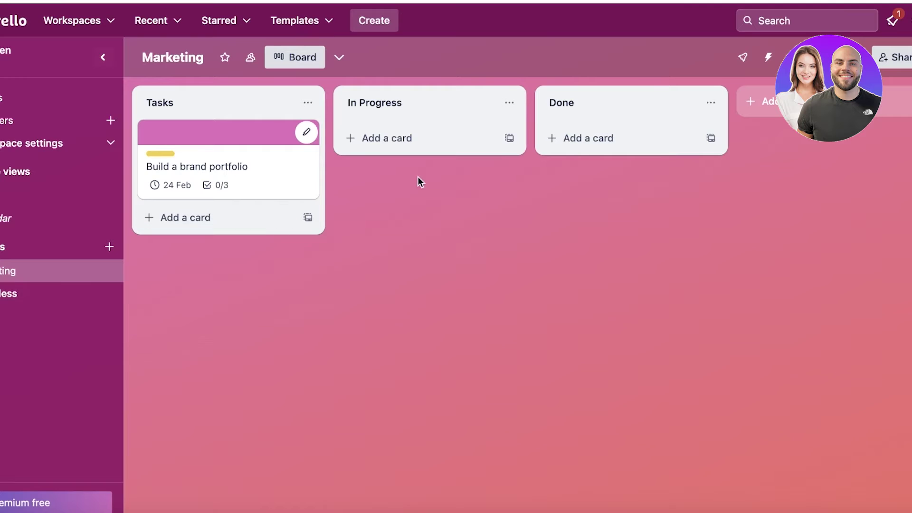
{"action": "left_click", "coordinate": [308, 217]}
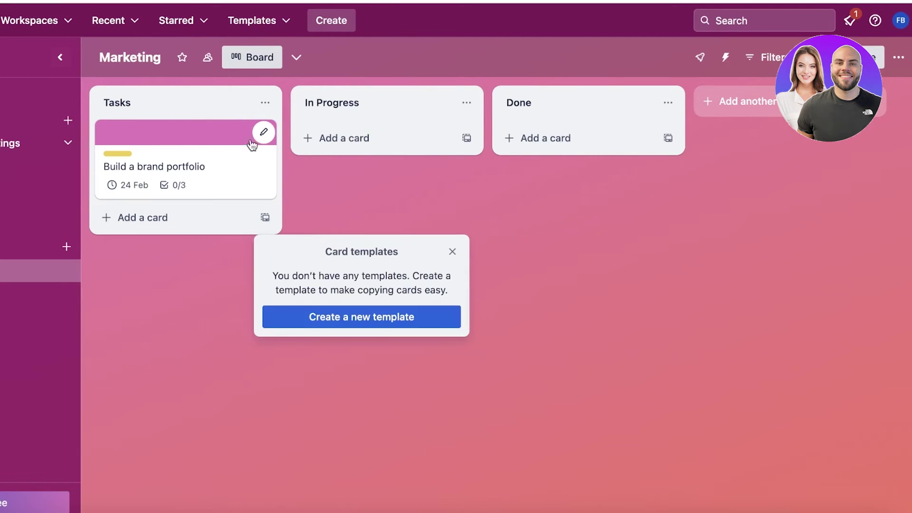
{"action": "left_click", "coordinate": [264, 131]}
{"action": "left_click", "coordinate": [434, 238]}
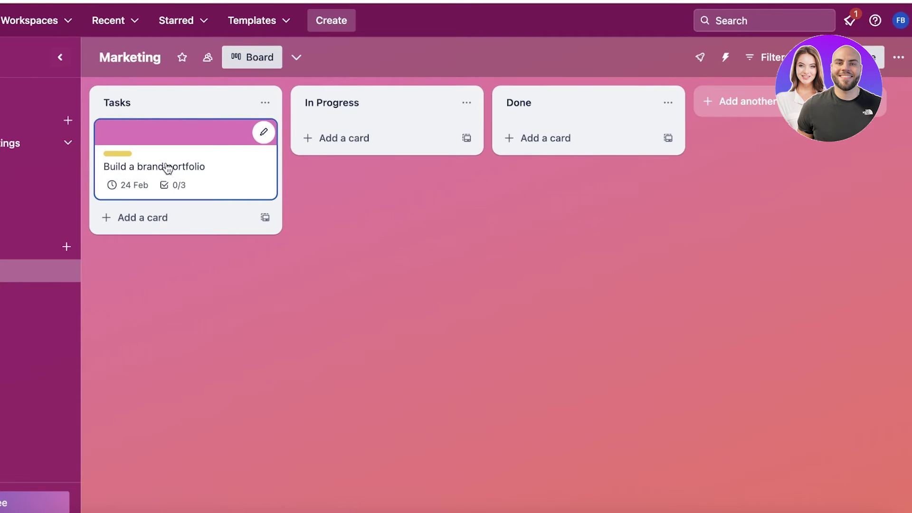
Step: Drag Build a brand portfolio from Tasks into In Progress, briefly trying Done
{"action": "left_click_drag", "start_coordinate": [170, 165], "coordinate": [397, 174]}
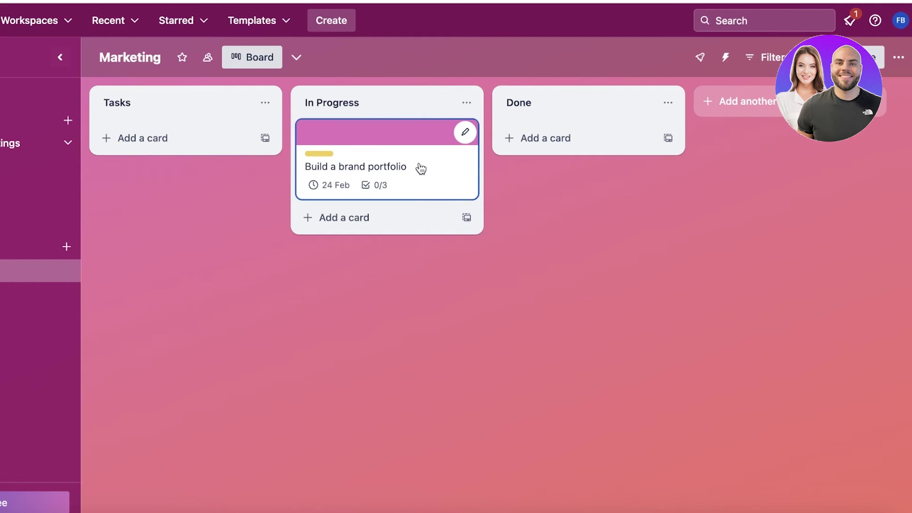
{"action": "left_click_drag", "start_coordinate": [420, 169], "coordinate": [620, 190]}
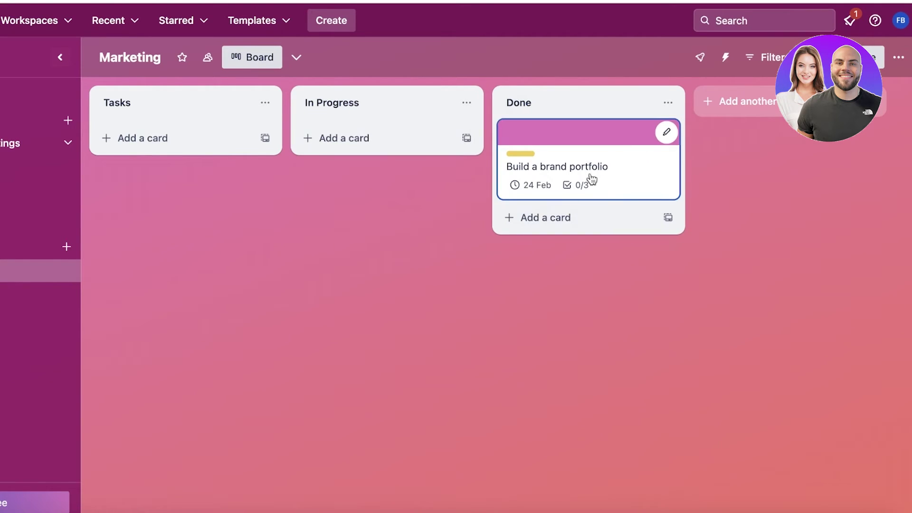
{"action": "left_click_drag", "start_coordinate": [577, 167], "coordinate": [395, 164]}
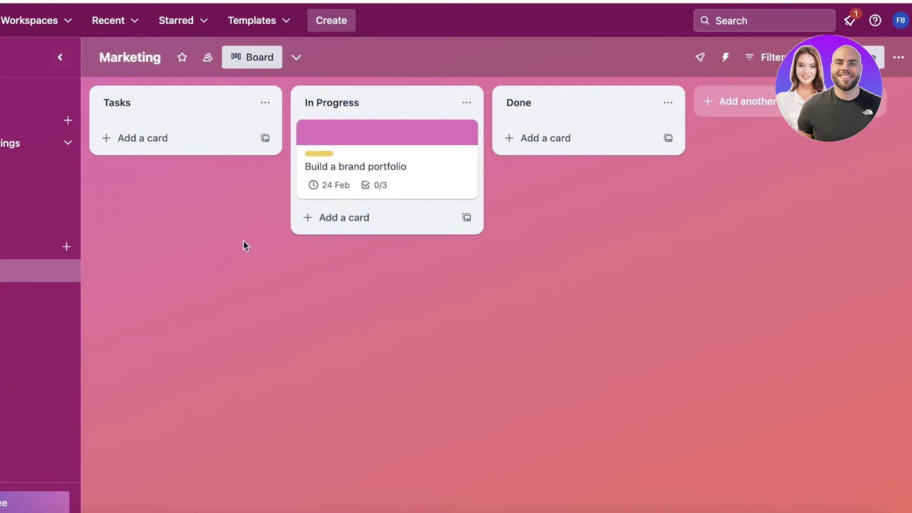
{"action": "left_click", "coordinate": [706, 57]}
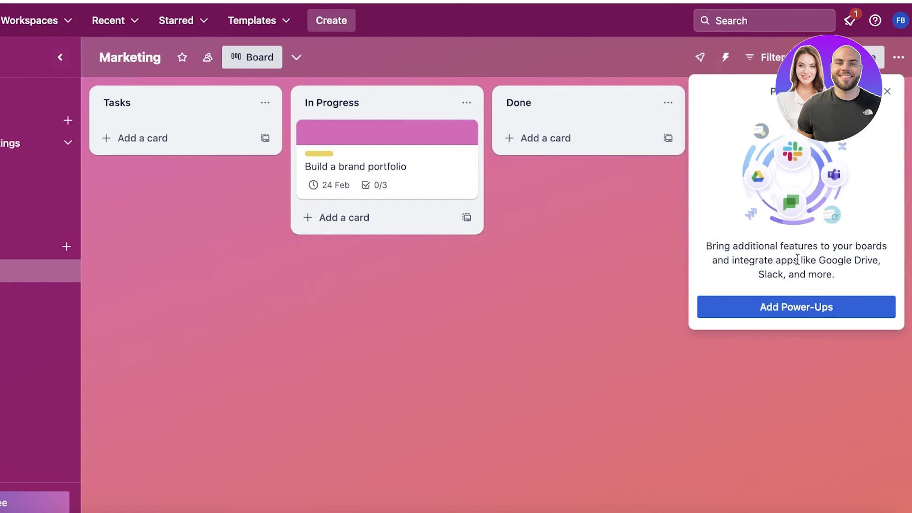
{"action": "left_click", "coordinate": [803, 313]}
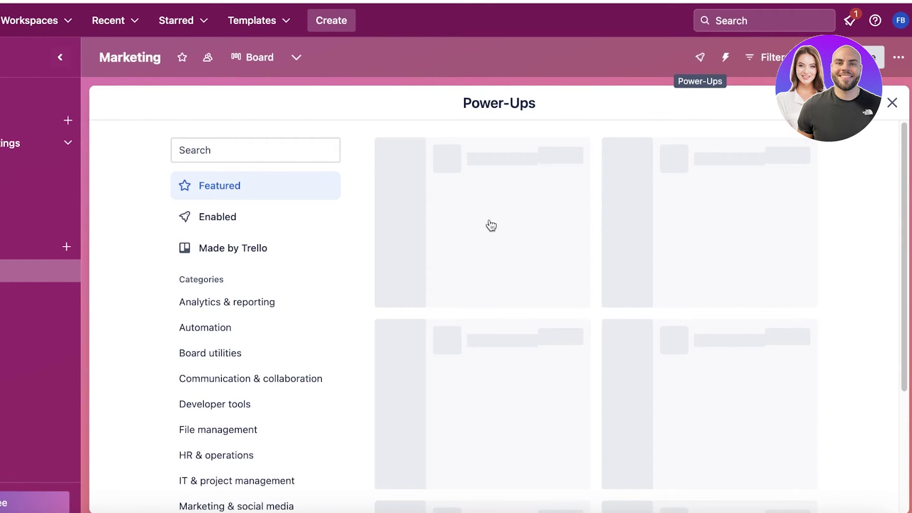
{"action": "scroll", "coordinate": [430, 335], "scroll_direction": "down", "scroll_amount": 7}
{"action": "scroll", "coordinate": [430, 336], "scroll_direction": "up", "scroll_amount": 7}
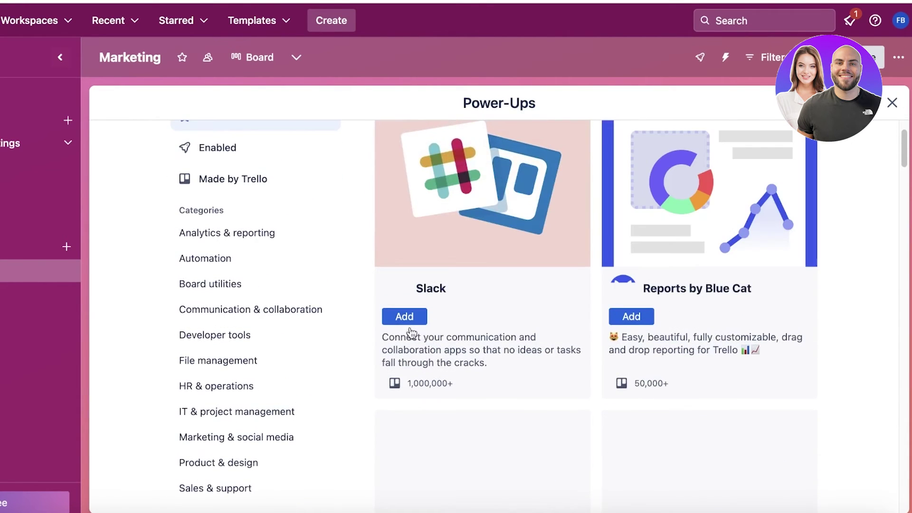
{"action": "scroll", "coordinate": [369, 320], "scroll_direction": "down", "scroll_amount": 8}
{"action": "scroll", "coordinate": [390, 320], "scroll_direction": "up", "scroll_amount": 5}
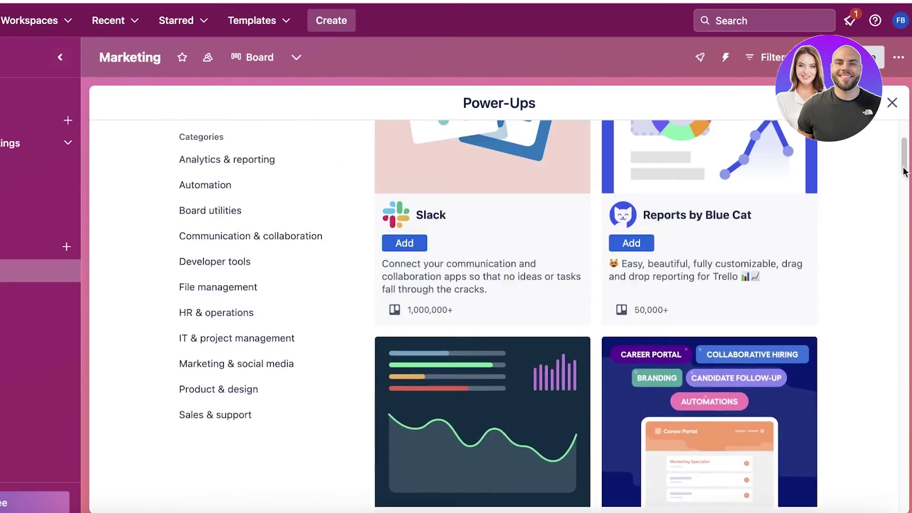
{"action": "scroll", "coordinate": [391, 320], "scroll_direction": "down", "scroll_amount": 12}
{"action": "left_click", "coordinate": [894, 102]}
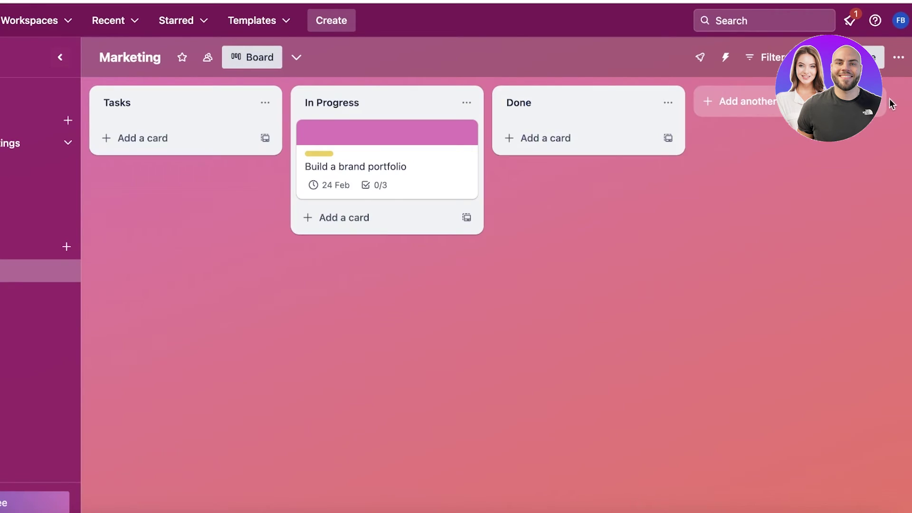
{"action": "left_click", "coordinate": [736, 58]}
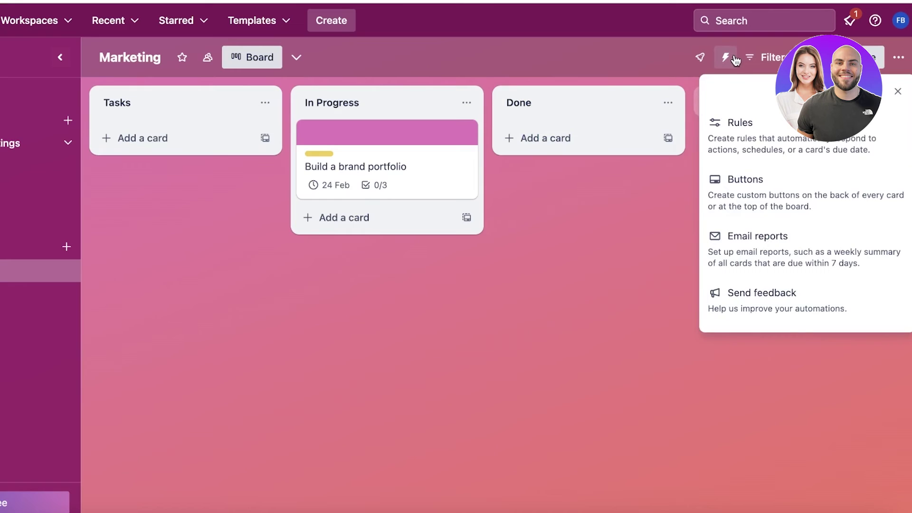
{"action": "left_click", "coordinate": [751, 128]}
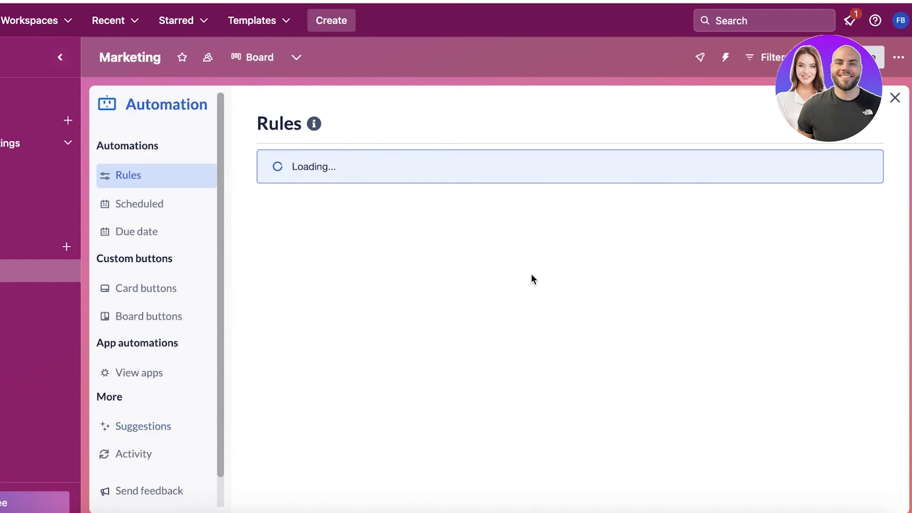
{"action": "left_click", "coordinate": [173, 291]}
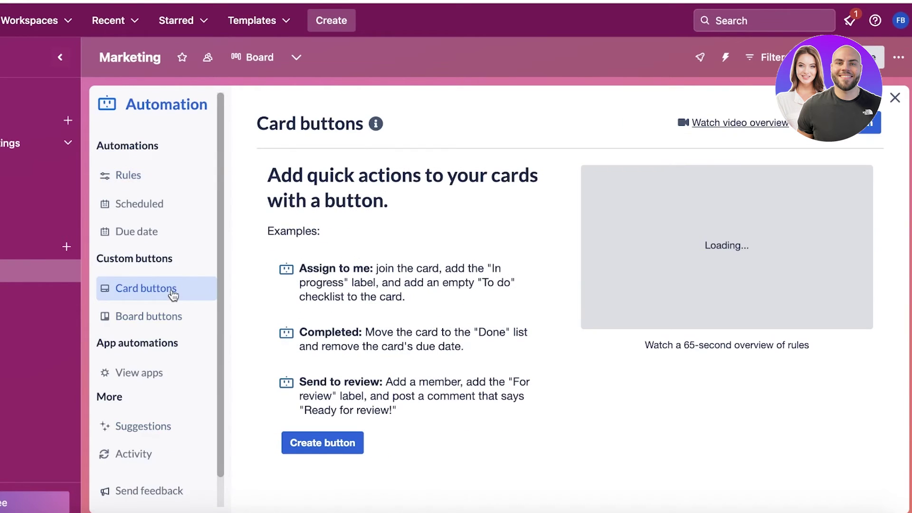
{"action": "left_click", "coordinate": [153, 228]}
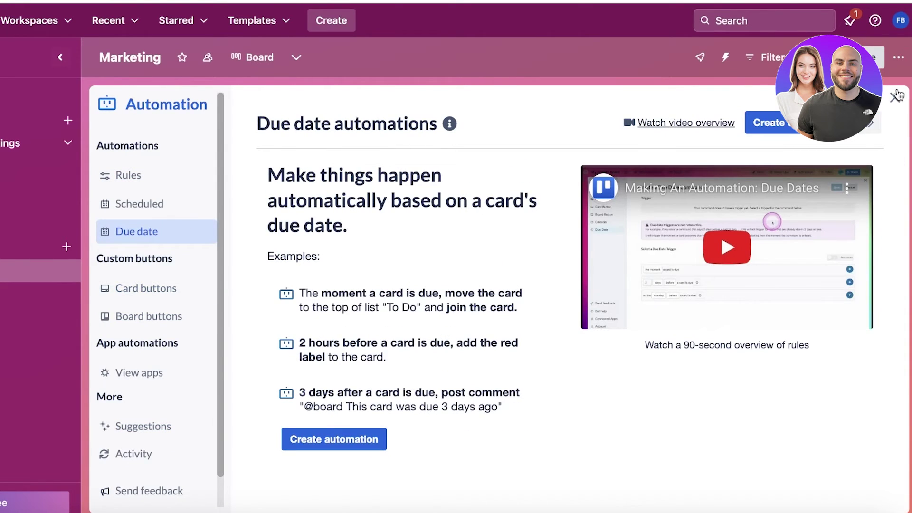
{"action": "left_click", "coordinate": [896, 98]}
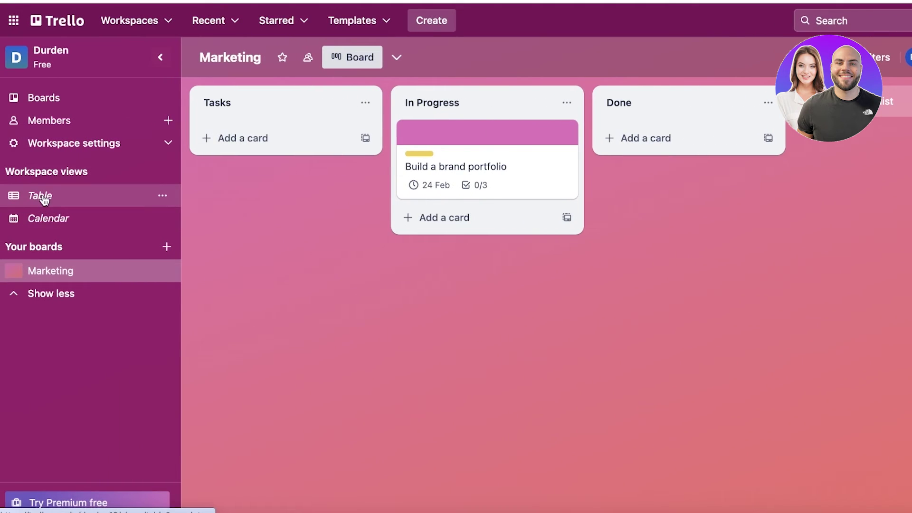
Step: From Trello Home, expand the Durden workspace and open its Members page
{"action": "left_click", "coordinate": [57, 21]}
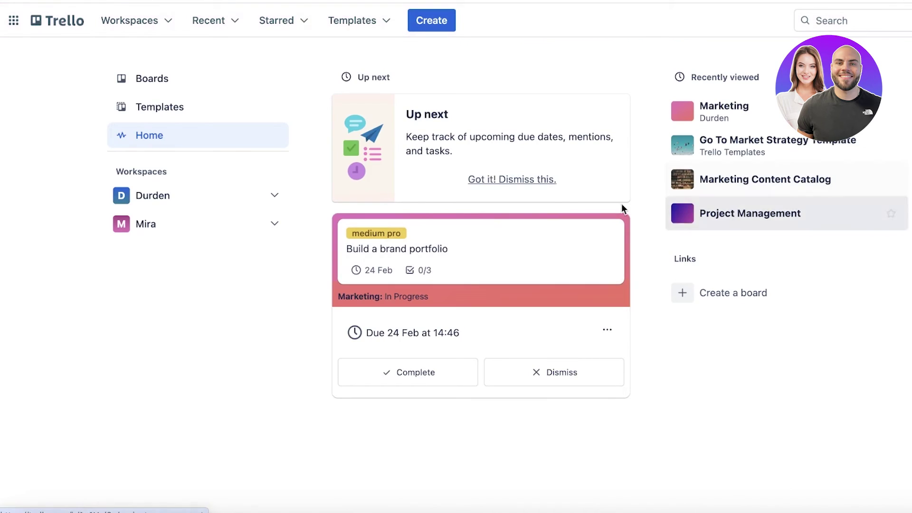
{"action": "left_click", "coordinate": [248, 206]}
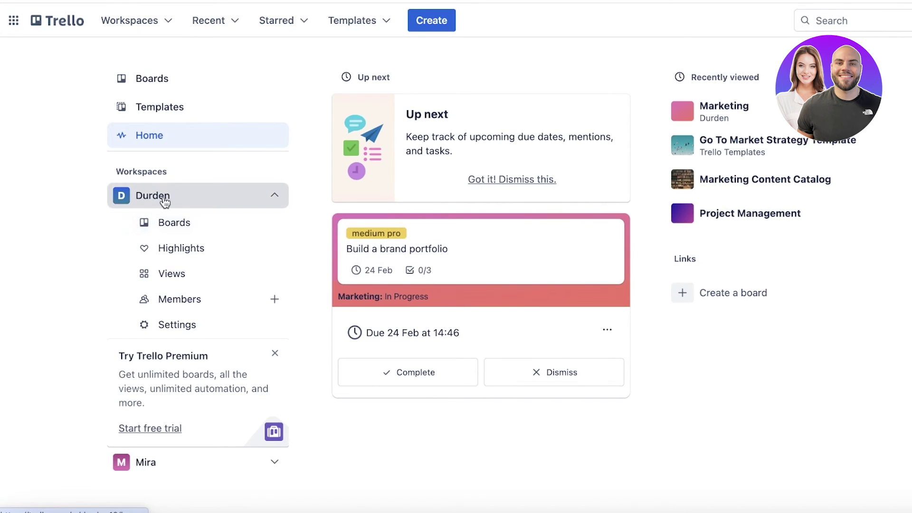
{"action": "left_click", "coordinate": [161, 223]}
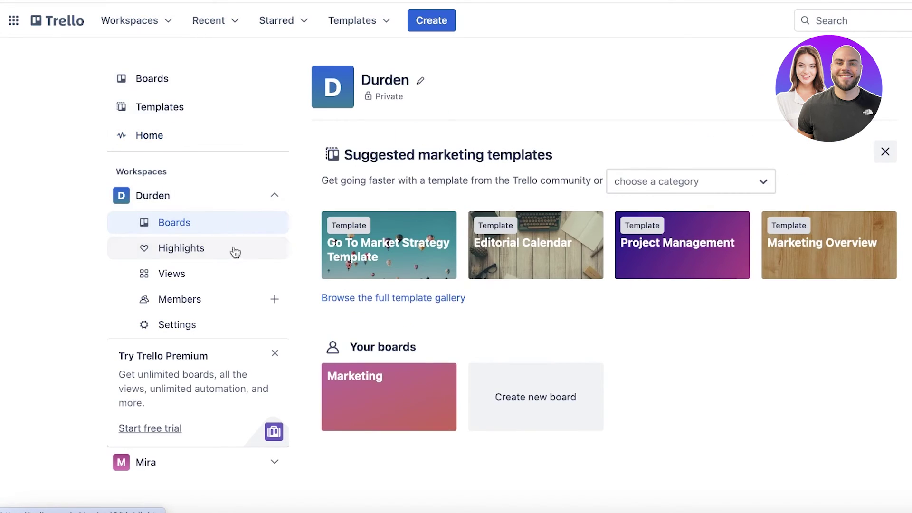
{"action": "scroll", "coordinate": [455, 311], "scroll_direction": "down", "scroll_amount": 1}
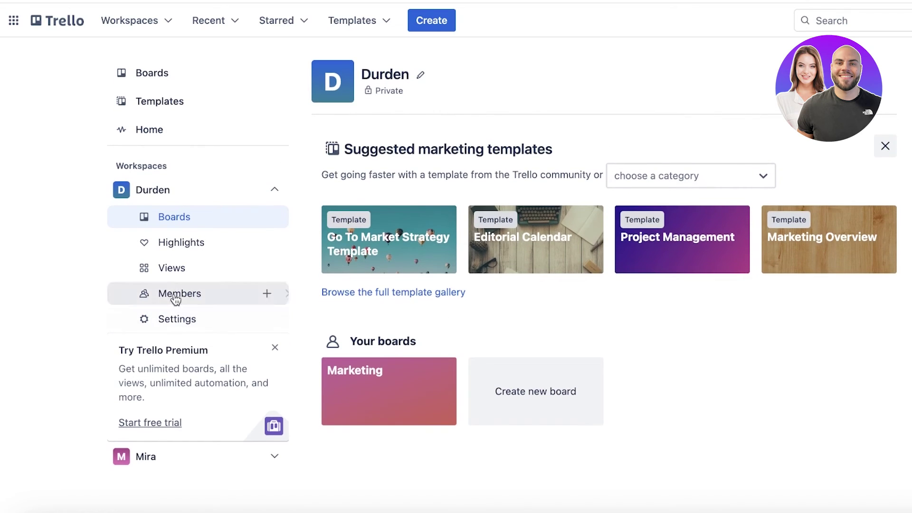
{"action": "left_click", "coordinate": [175, 297]}
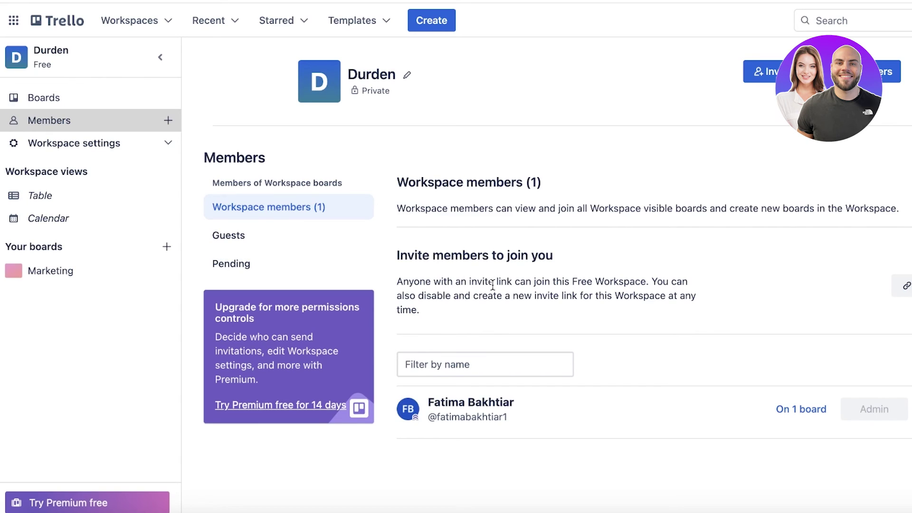
Step: Return to the Durden Boards page and scroll down to the Marketing board
{"action": "left_click", "coordinate": [57, 108]}
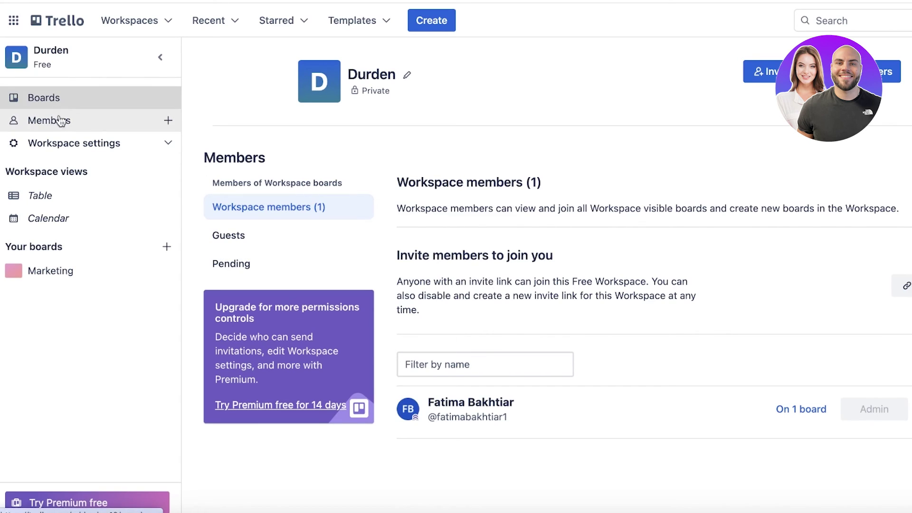
{"action": "scroll", "coordinate": [699, 237], "scroll_direction": "down", "scroll_amount": 2}
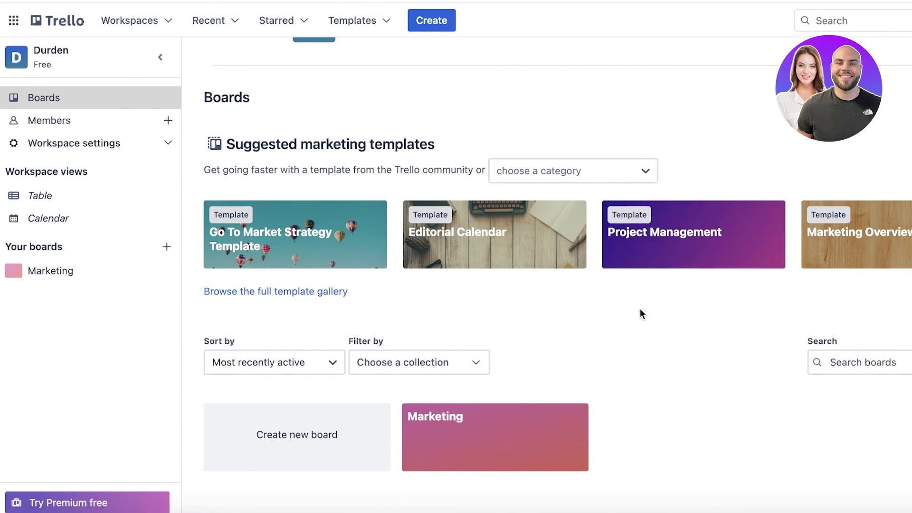